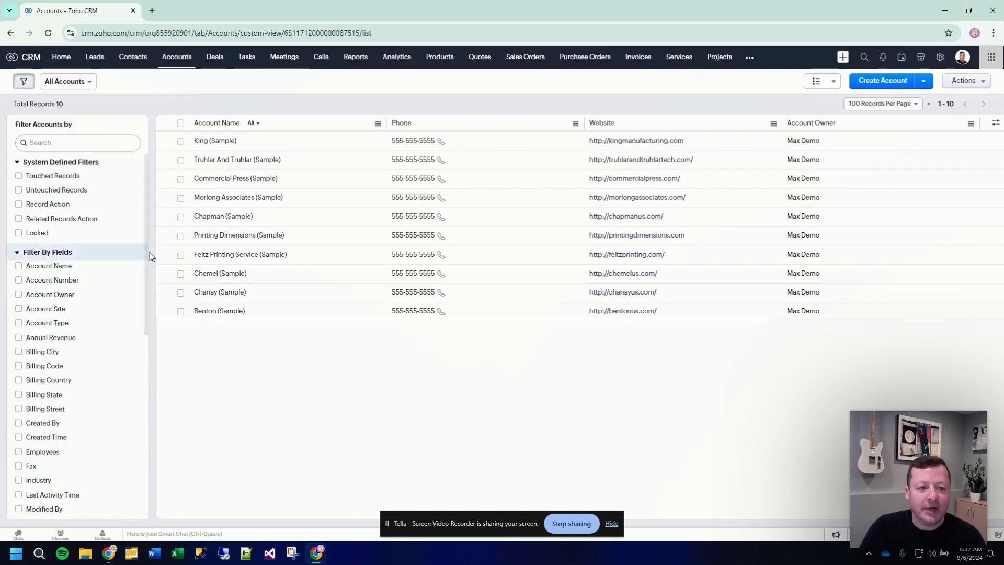
Step: Open the King (Sample) account and review its Account and Address Information sections
{"action": "left_click", "coordinate": [215, 141]}
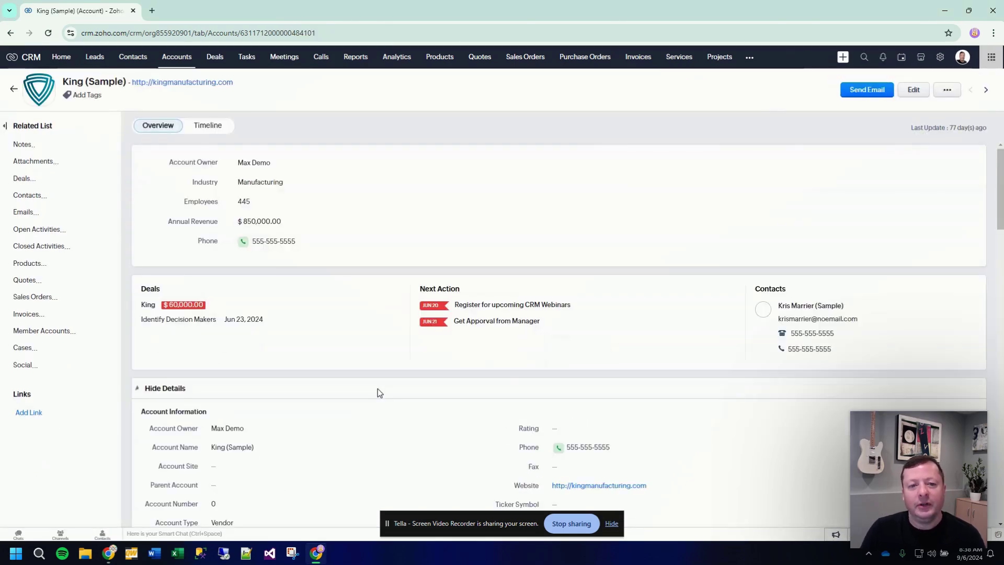
{"action": "scroll", "coordinate": [365, 392], "scroll_direction": "down", "scroll_amount": 4}
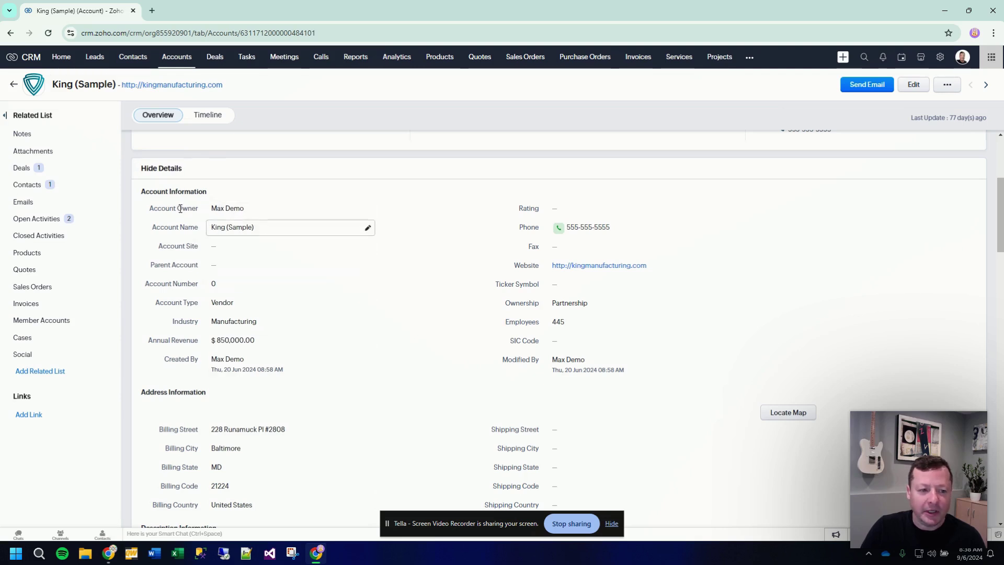
{"action": "left_click_drag", "start_coordinate": [140, 192], "coordinate": [228, 193]}
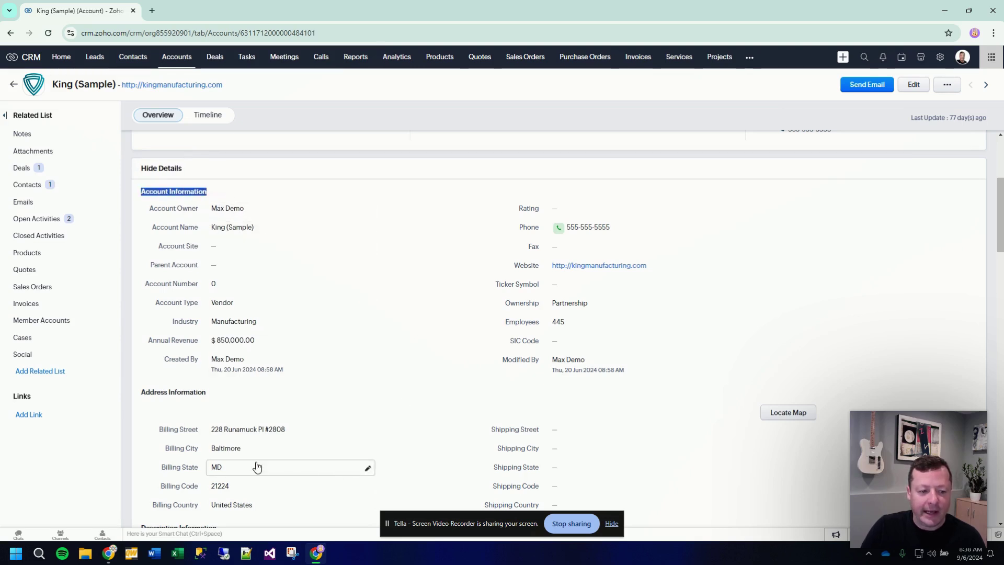
{"action": "left_click_drag", "start_coordinate": [139, 393], "coordinate": [217, 393]}
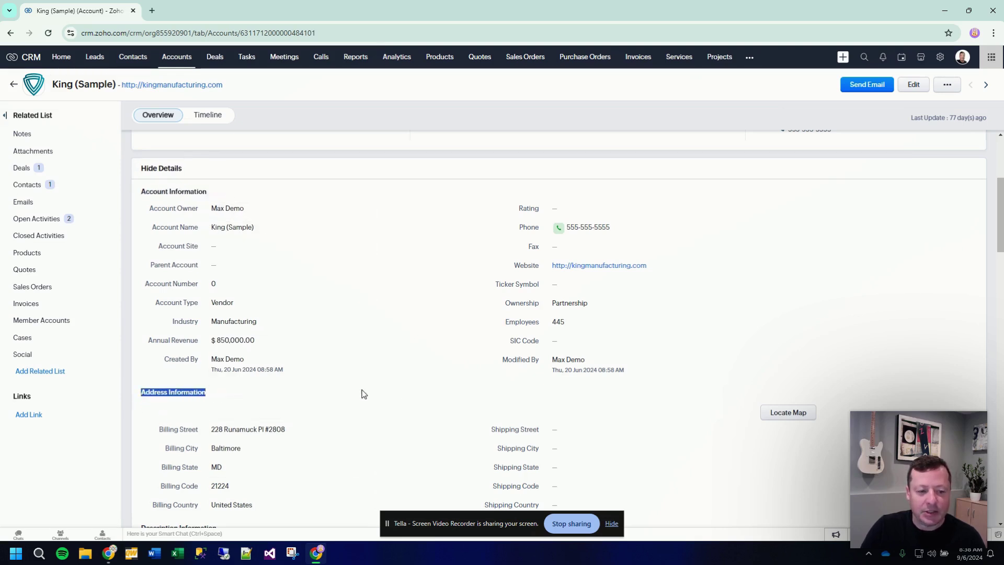
Step: Scroll through the account and check its Contacts and Deals related lists
{"action": "scroll", "coordinate": [324, 382], "scroll_direction": "down", "scroll_amount": 3}
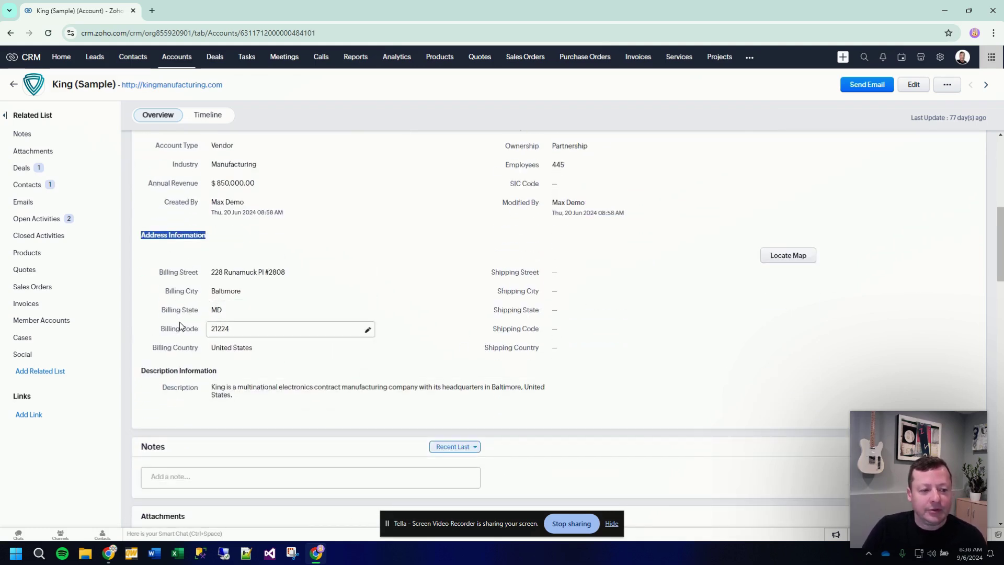
{"action": "scroll", "coordinate": [272, 400], "scroll_direction": "down", "scroll_amount": 2}
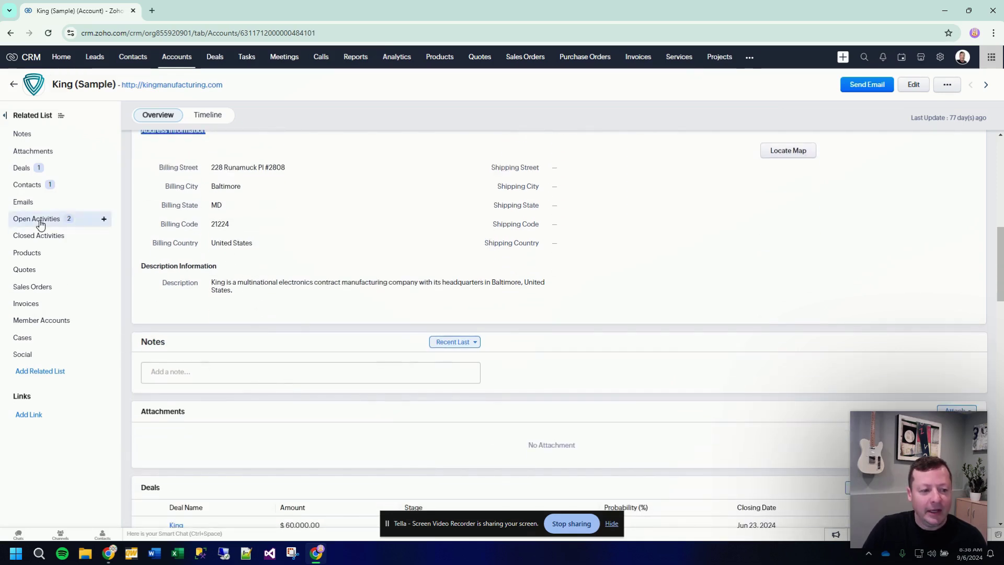
{"action": "left_click", "coordinate": [27, 186]}
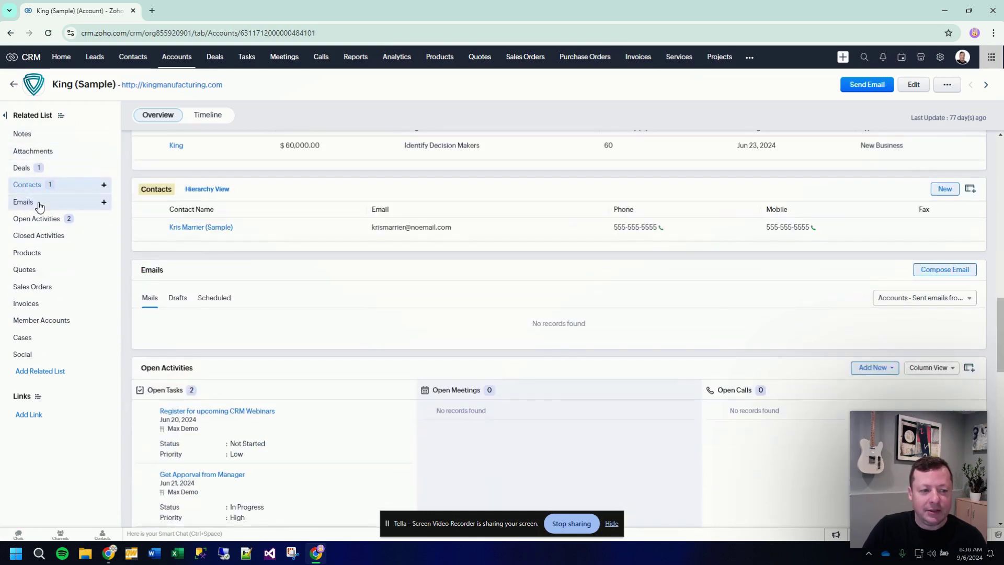
{"action": "left_click", "coordinate": [22, 168]}
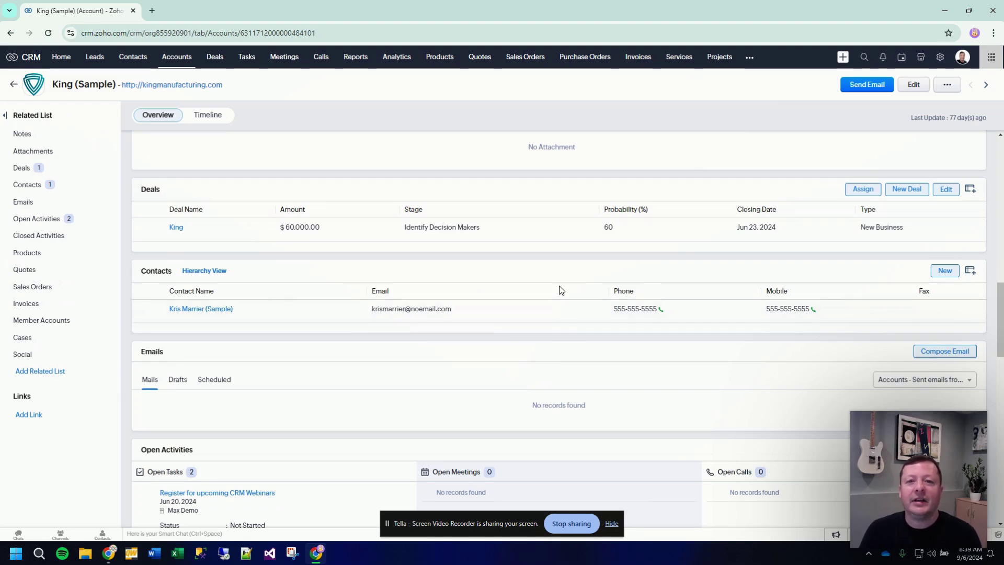
{"action": "scroll", "coordinate": [734, 275], "scroll_direction": "up", "scroll_amount": 3}
{"action": "scroll", "coordinate": [735, 275], "scroll_direction": "up", "scroll_amount": 10}
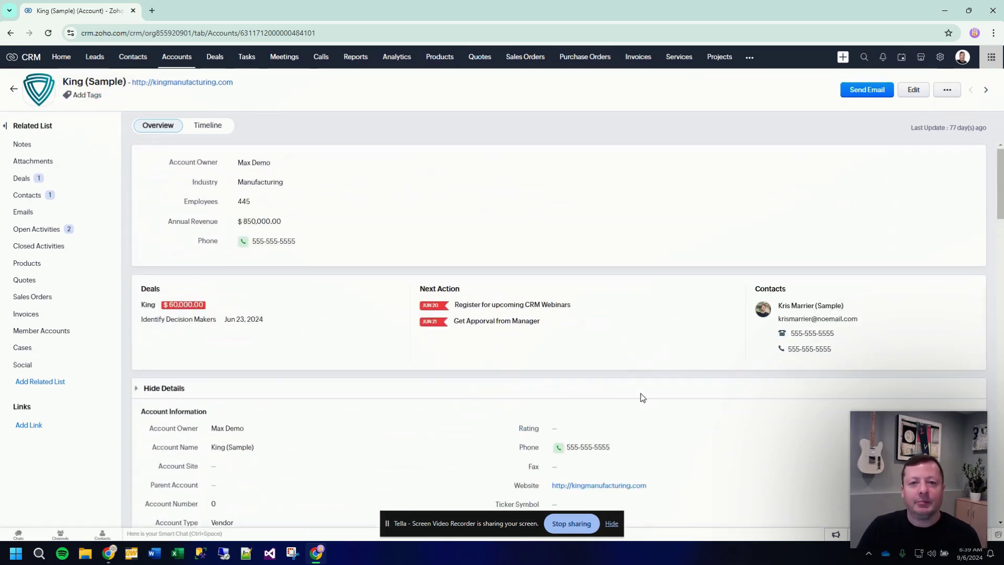
{"action": "scroll", "coordinate": [641, 396], "scroll_direction": "down", "scroll_amount": 2}
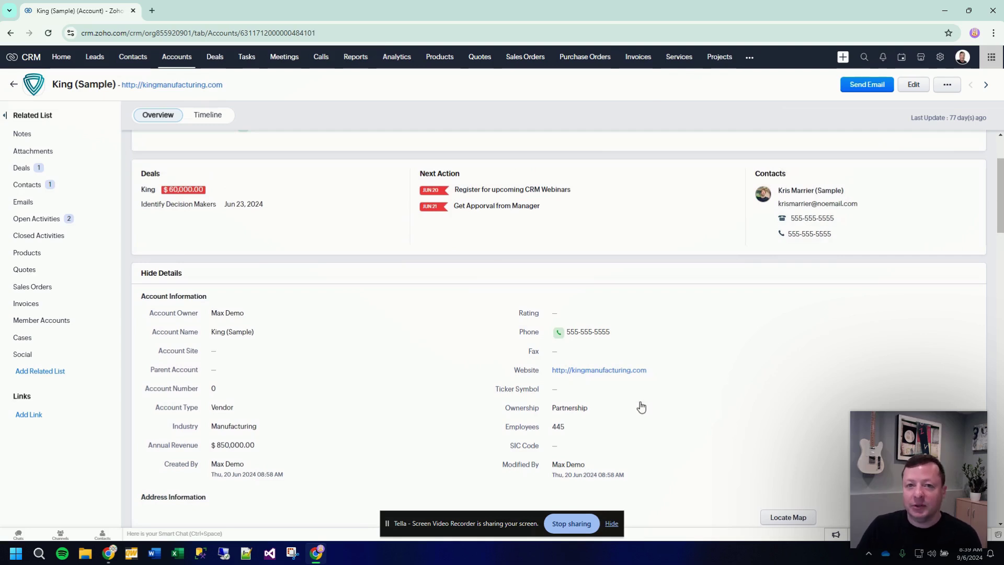
{"action": "scroll", "coordinate": [644, 413], "scroll_direction": "up", "scroll_amount": 1}
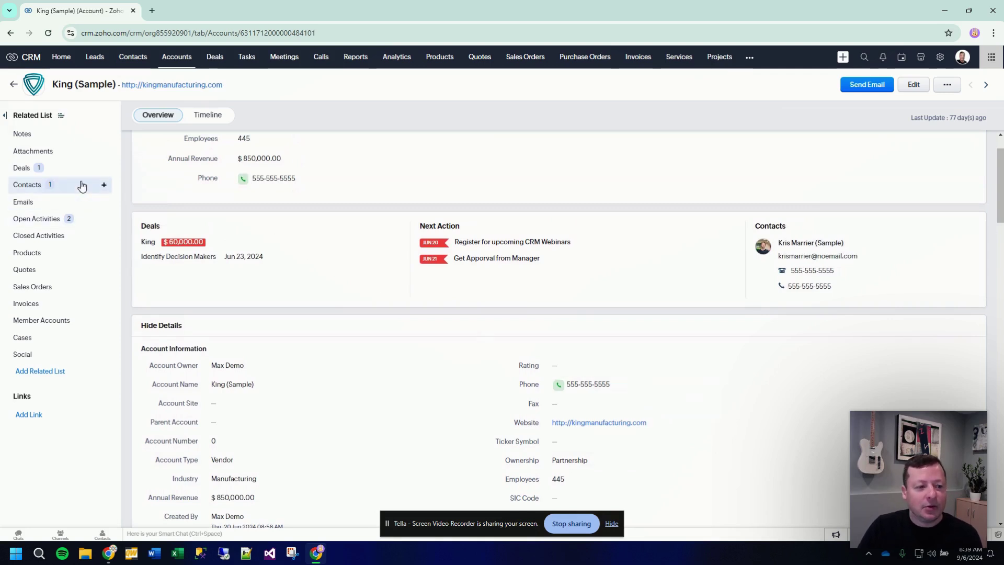
{"action": "left_click", "coordinate": [57, 188]}
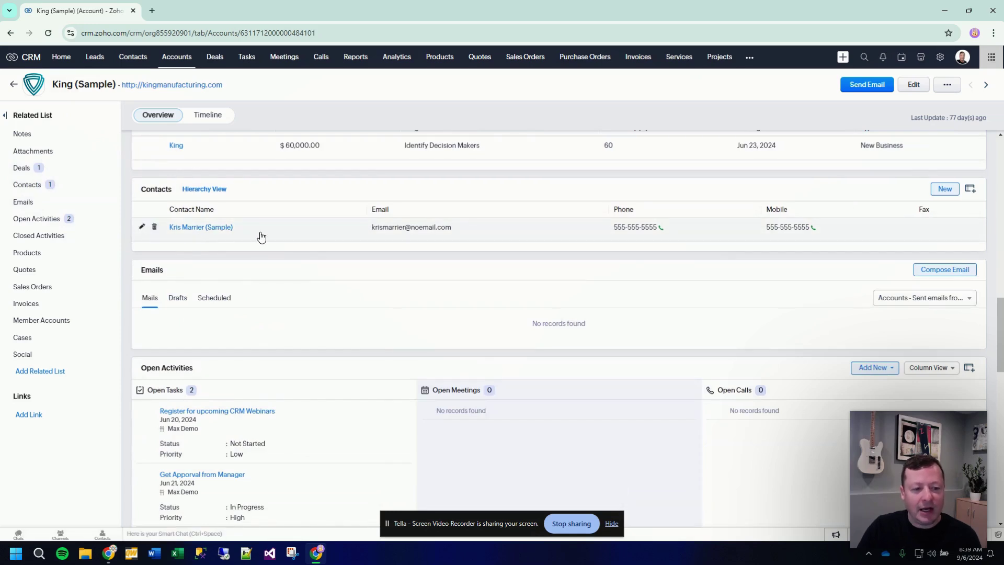
Step: Create and save a new contact from King (Sample)'s Contacts related list
{"action": "left_click", "coordinate": [945, 189]}
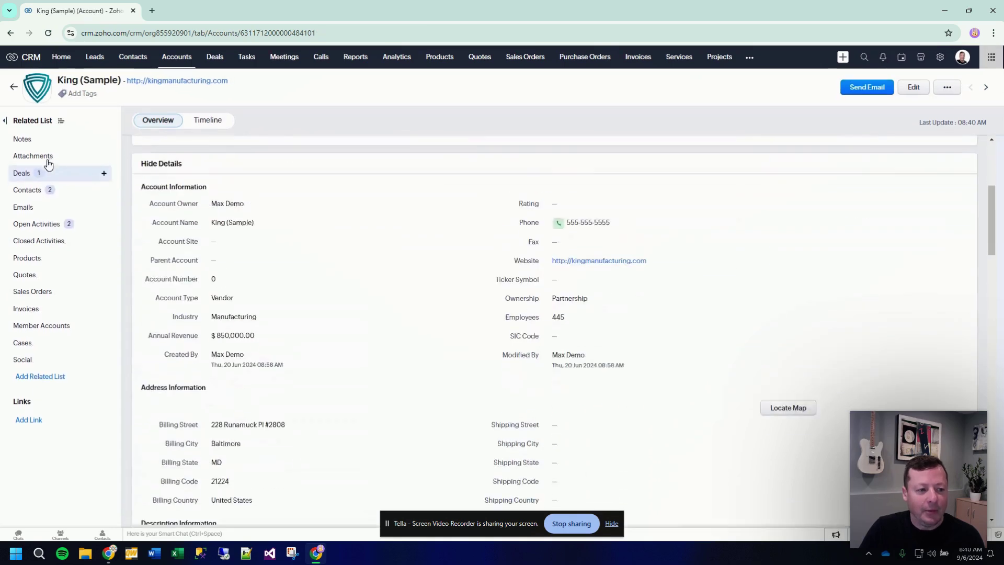
{"action": "left_click", "coordinate": [55, 190]}
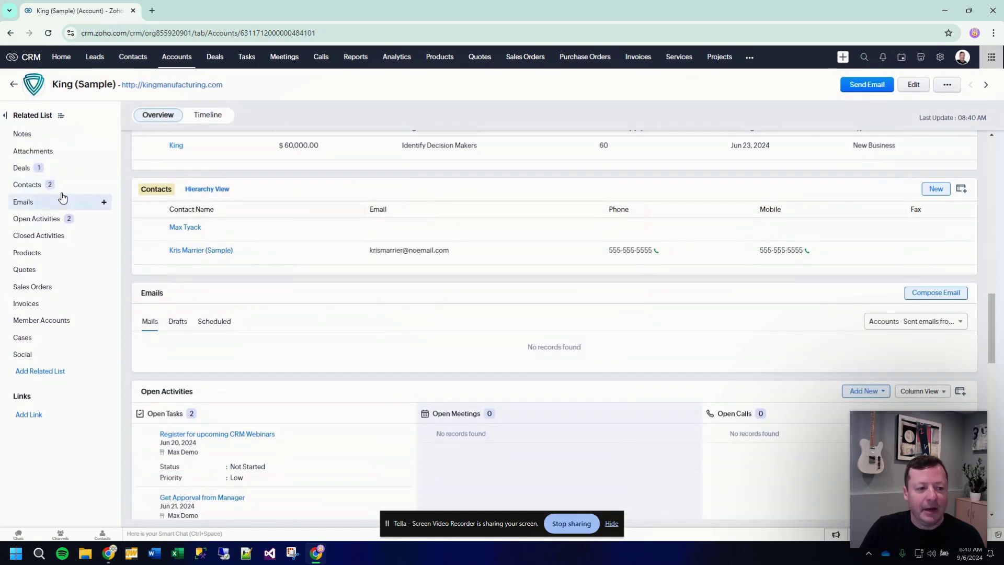
{"action": "left_click_drag", "start_coordinate": [52, 84], "coordinate": [108, 85]}
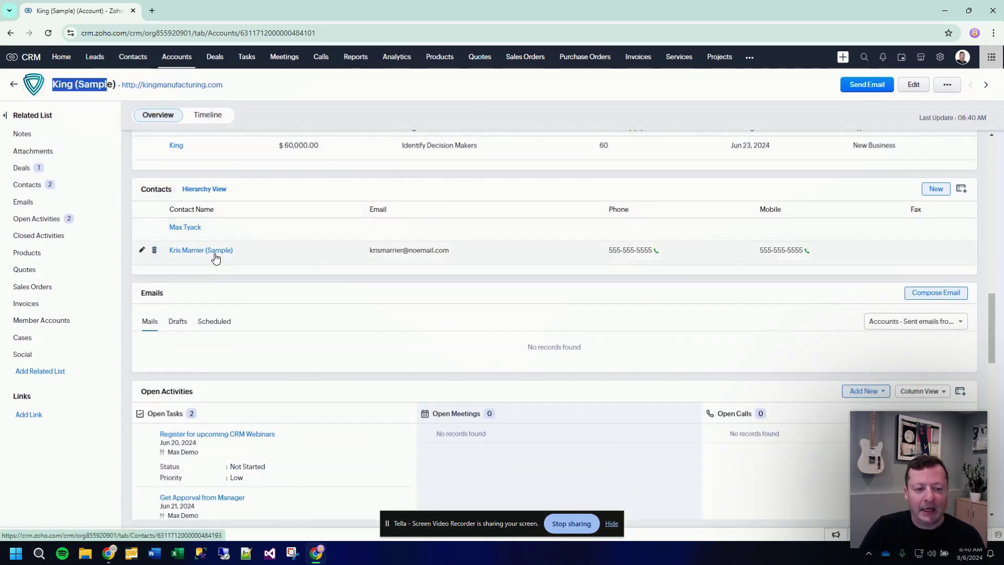
{"action": "scroll", "coordinate": [592, 329], "scroll_direction": "up", "scroll_amount": 10}
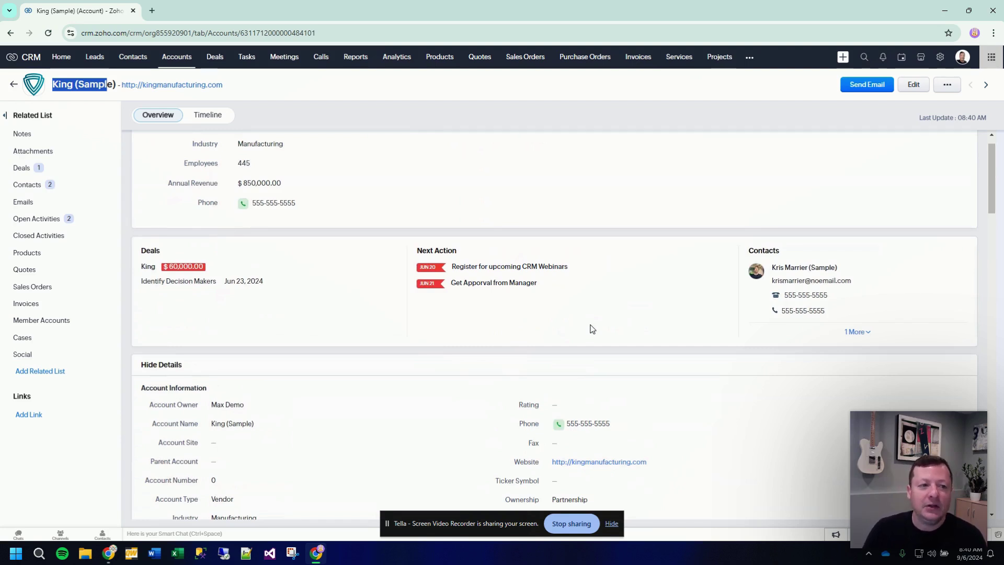
{"action": "scroll", "coordinate": [601, 356], "scroll_direction": "up", "scroll_amount": 1}
{"action": "scroll", "coordinate": [602, 360], "scroll_direction": "down", "scroll_amount": 7}
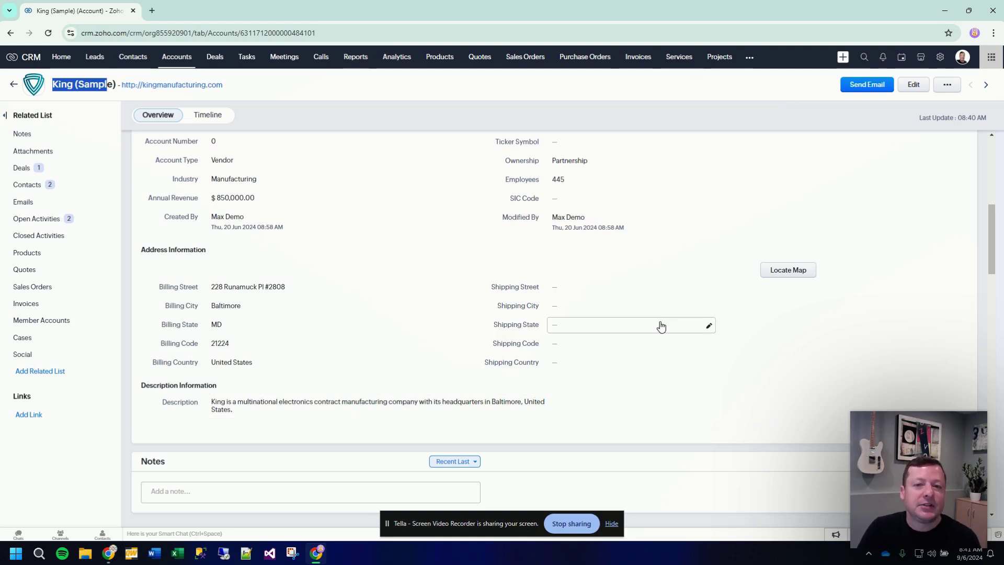
Step: From Setup, go to Modules and Fields and start a New Module
{"action": "left_click", "coordinate": [940, 57]}
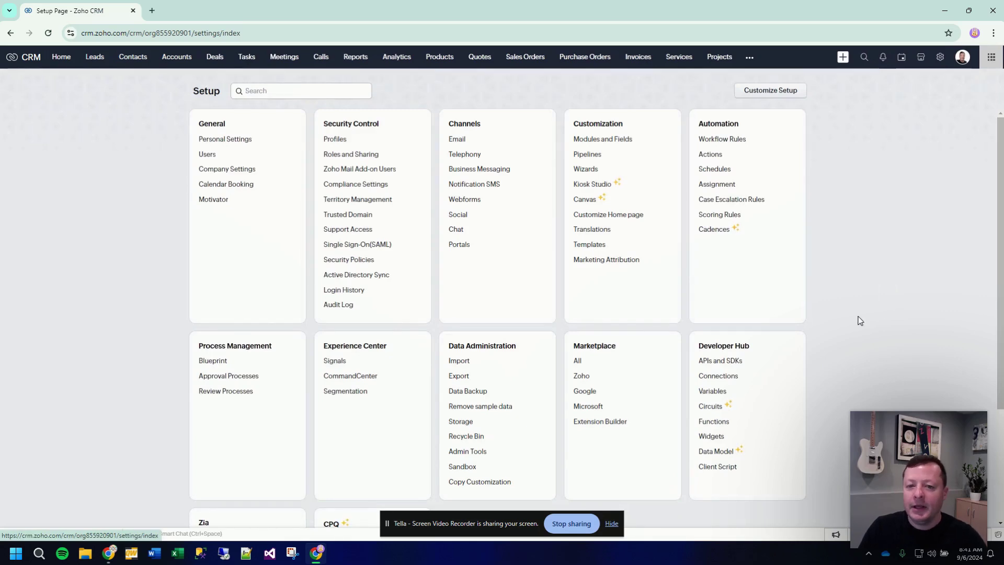
{"action": "left_click", "coordinate": [622, 140]}
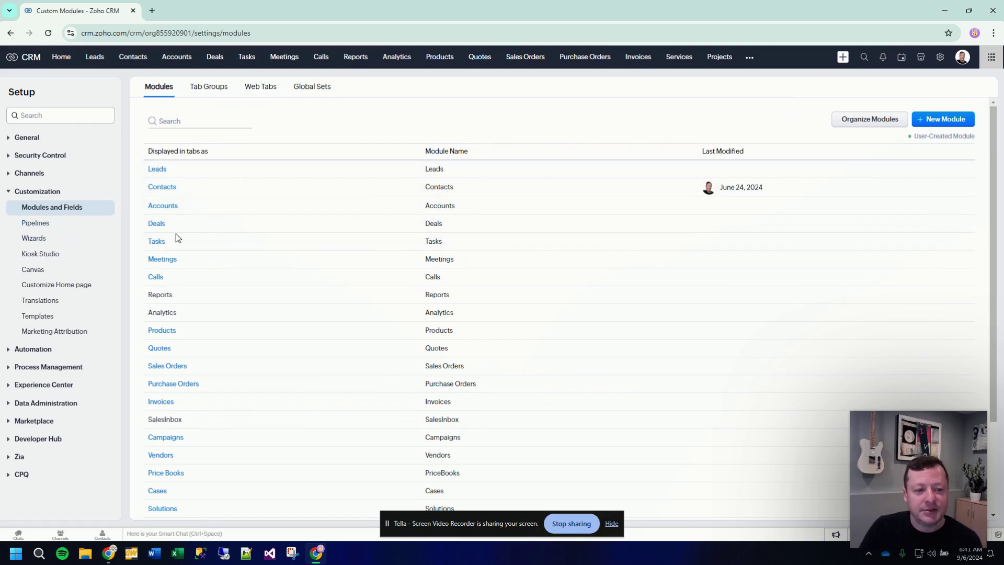
{"action": "left_click", "coordinate": [939, 119]}
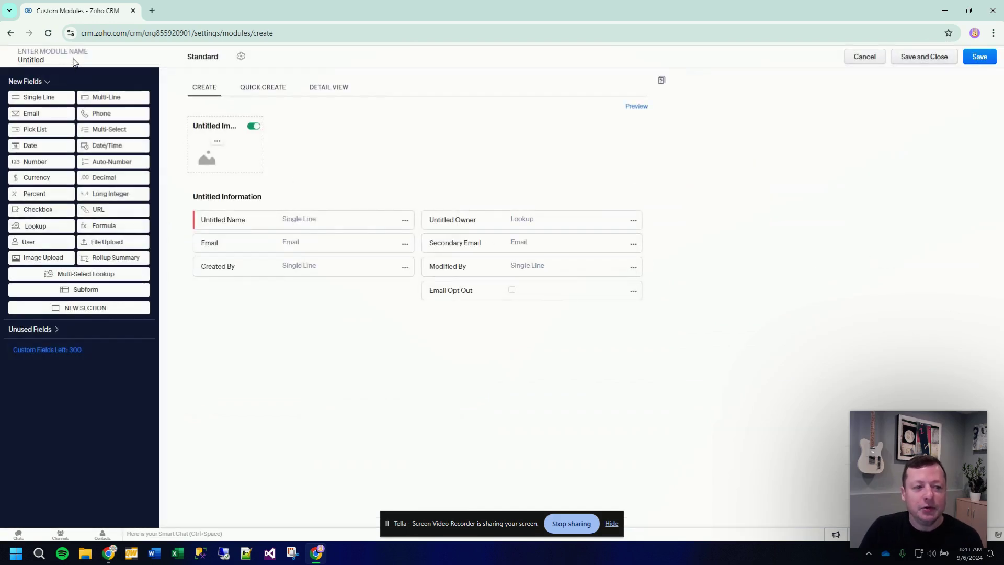
Step: Enter 'Equipment' as both the plural and singular module name and confirm
{"action": "left_click", "coordinate": [73, 61]}
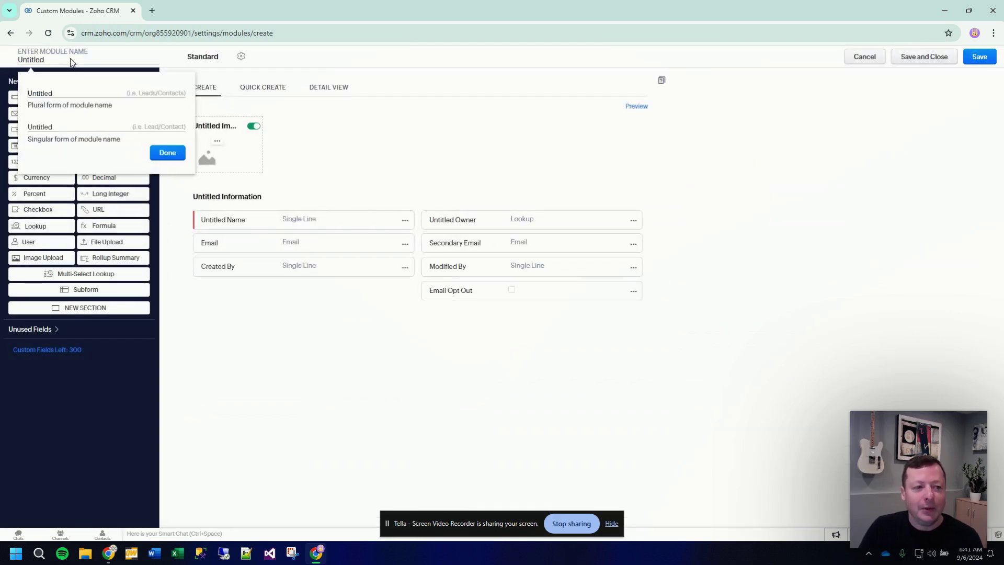
{"action": "double_click", "coordinate": [50, 93]}
{"action": "type", "text": "Equipment"}
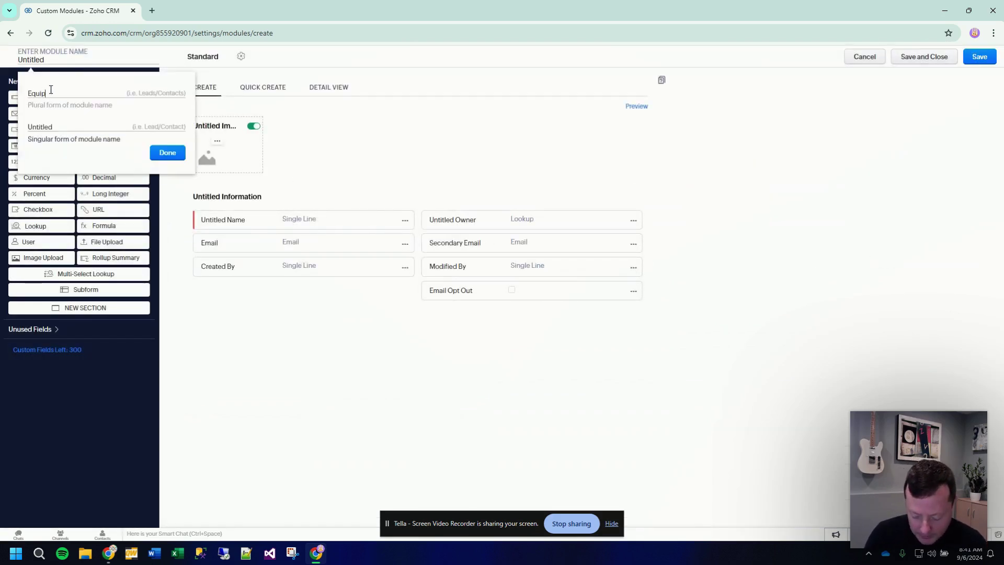
{"action": "double_click", "coordinate": [57, 126]}
{"action": "type", "text": "Equipment"}
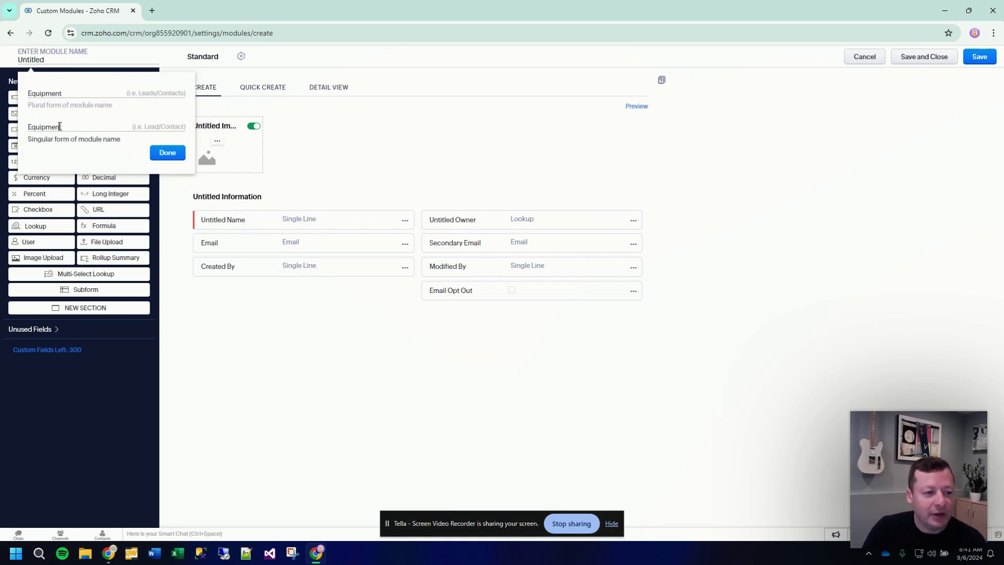
{"action": "left_click", "coordinate": [166, 154]}
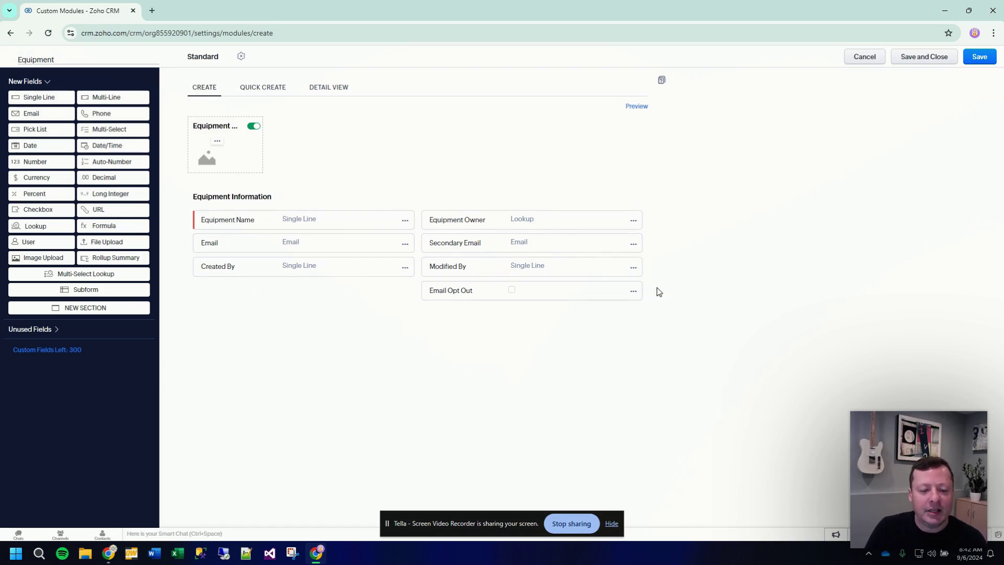
Step: Remove the Email, Secondary Email and Email Opt Out fields, confirming each removal
{"action": "left_click", "coordinate": [405, 243]}
{"action": "left_click", "coordinate": [365, 309]}
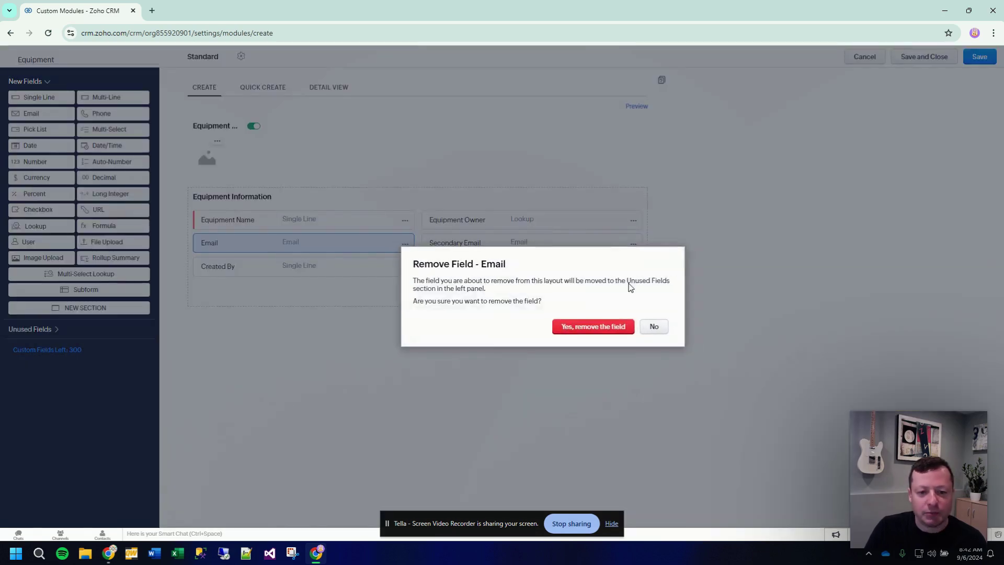
{"action": "left_click", "coordinate": [605, 328]}
{"action": "left_click", "coordinate": [633, 245]}
{"action": "left_click", "coordinate": [556, 311]}
{"action": "left_click", "coordinate": [593, 327]}
{"action": "left_click", "coordinate": [633, 266]}
{"action": "left_click", "coordinate": [593, 309]}
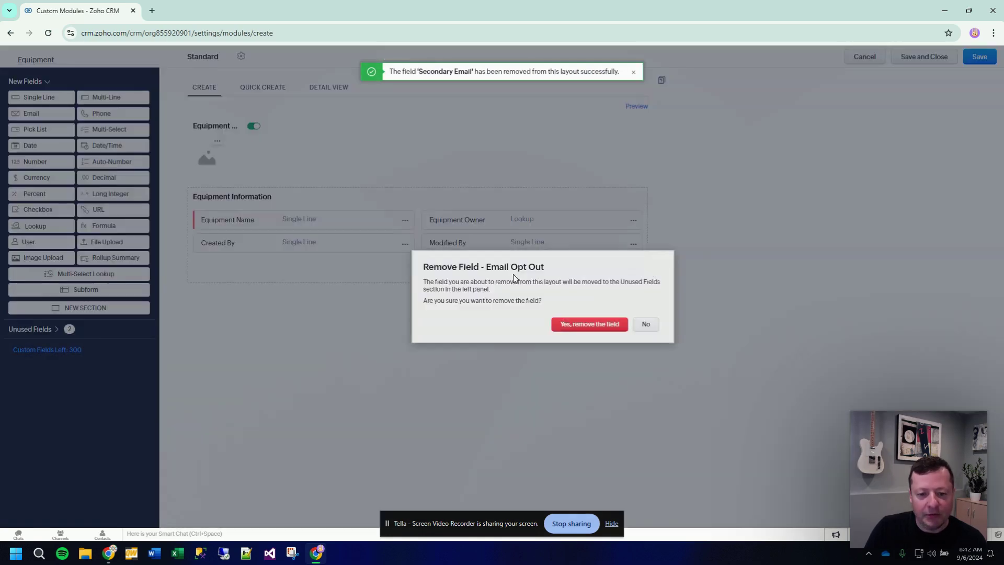
{"action": "left_click", "coordinate": [589, 324]}
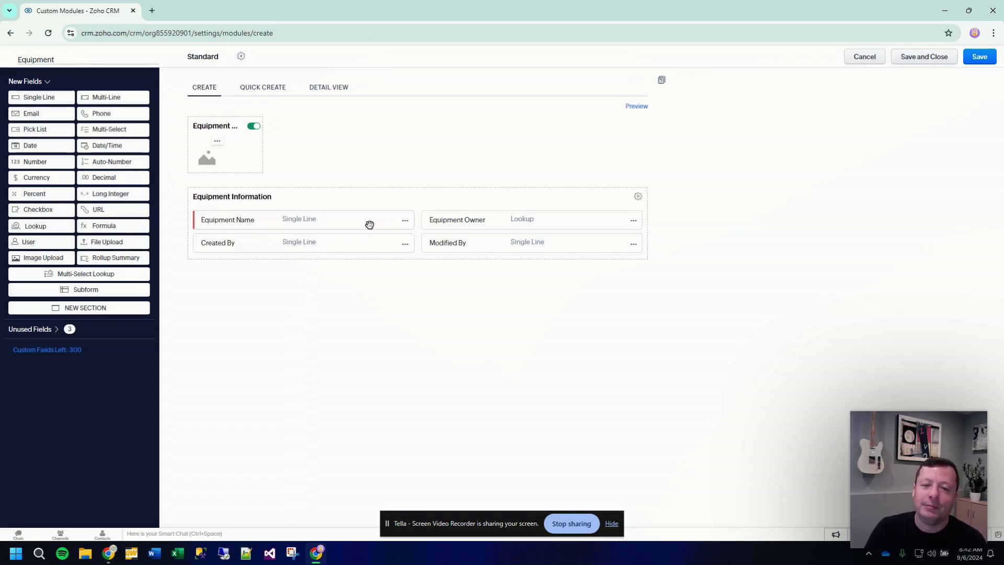
Step: Make Equipment Name an Auto-Number with prefix EQP- starting at 1000
{"action": "left_click", "coordinate": [405, 220]}
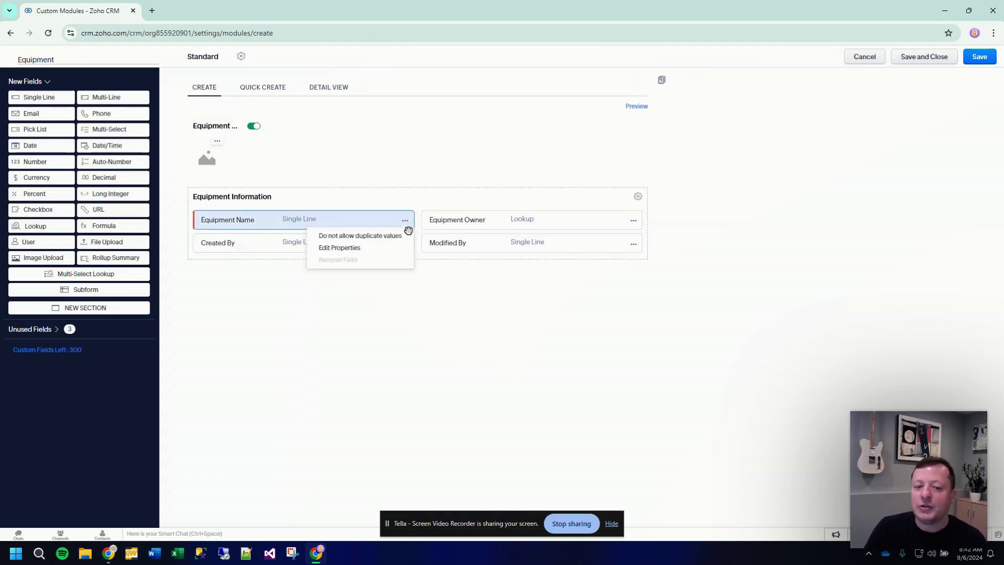
{"action": "left_click", "coordinate": [373, 255]}
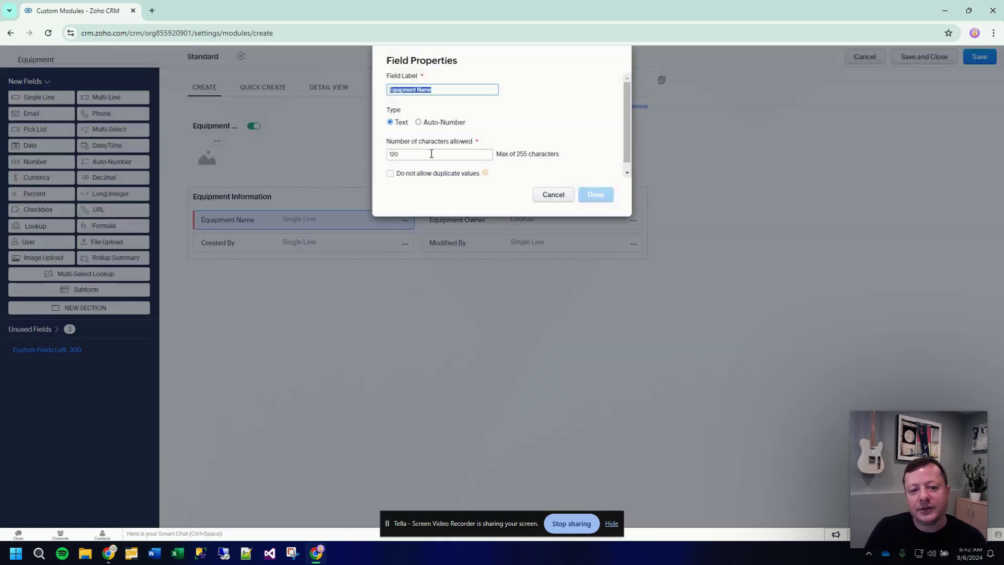
{"action": "left_click", "coordinate": [425, 123]}
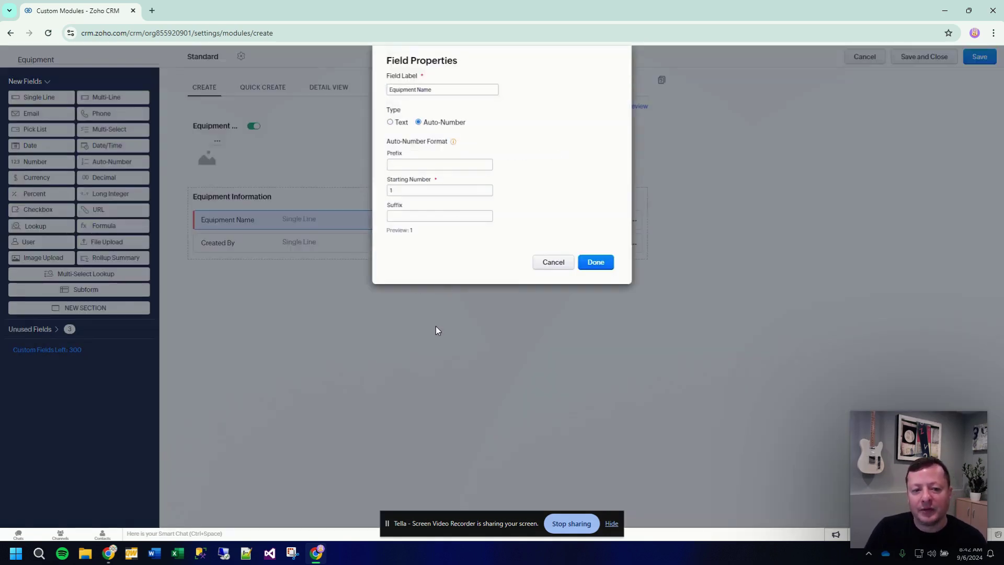
{"action": "left_click", "coordinate": [410, 165]}
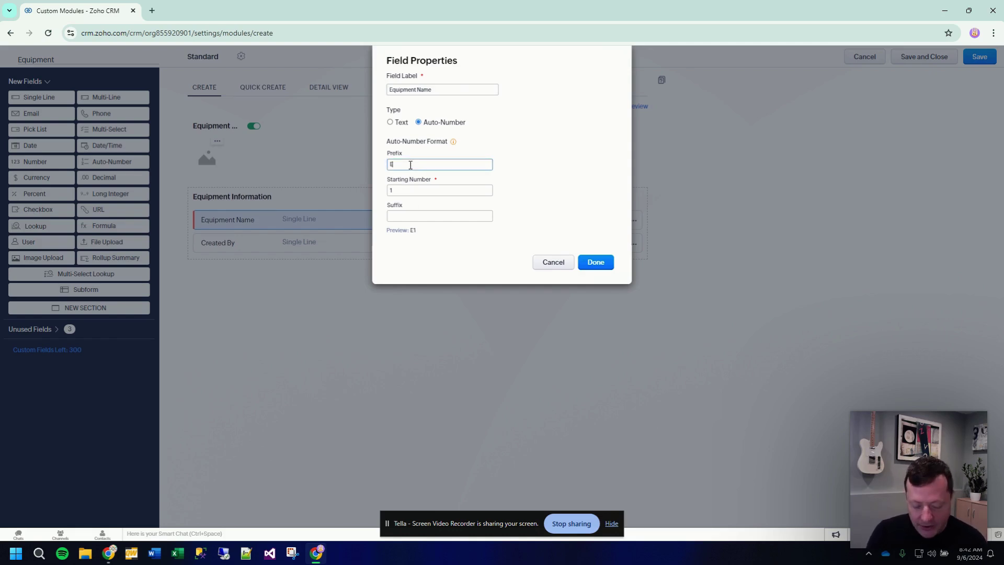
{"action": "type", "text": "EQP-"}
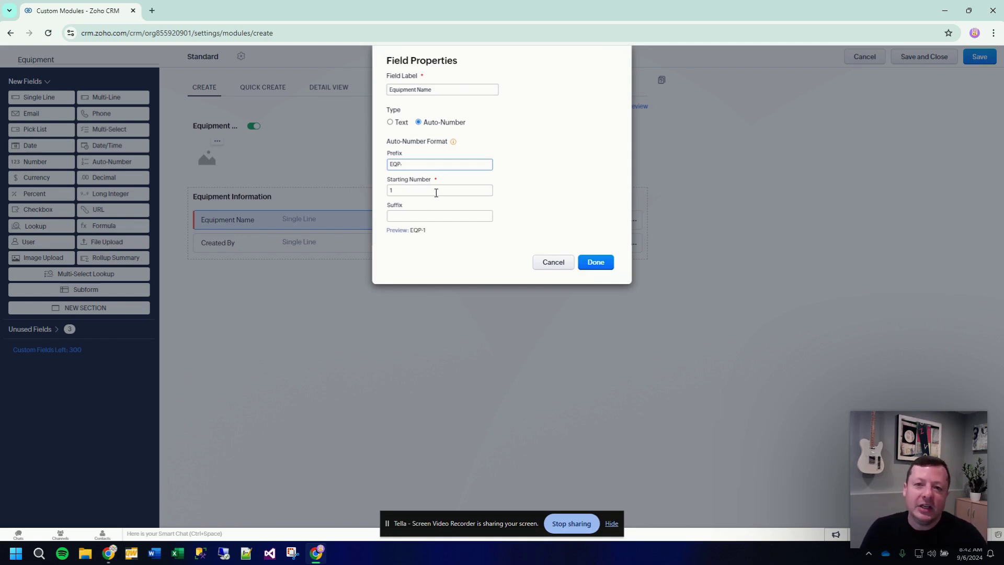
{"action": "left_click", "coordinate": [428, 195]}
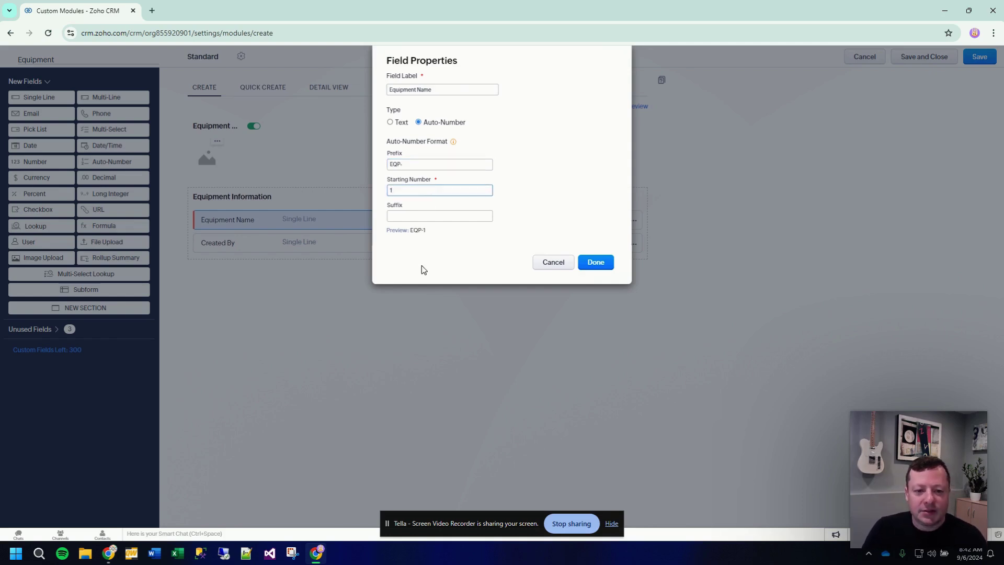
{"action": "type", "text": "000"}
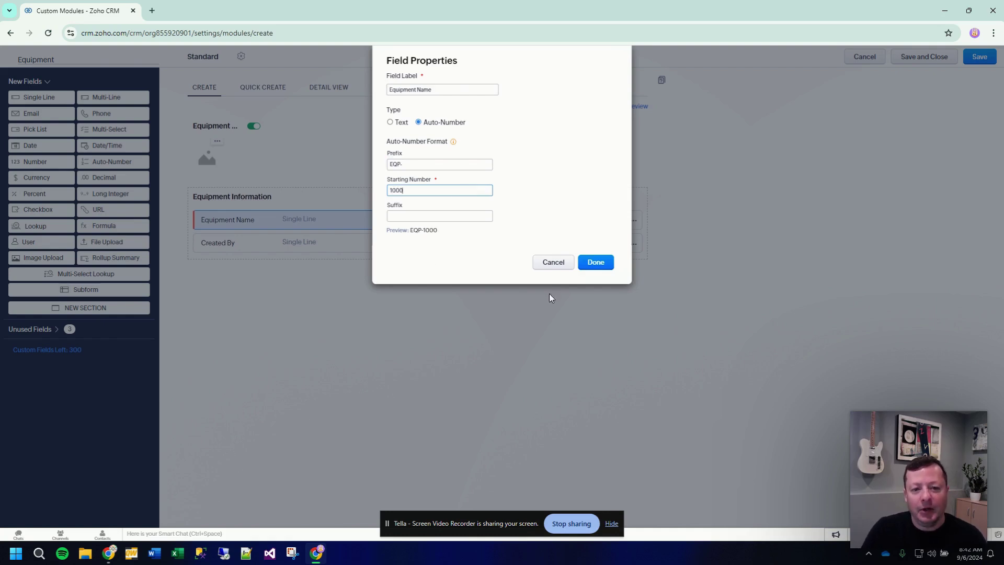
{"action": "left_click", "coordinate": [598, 268]}
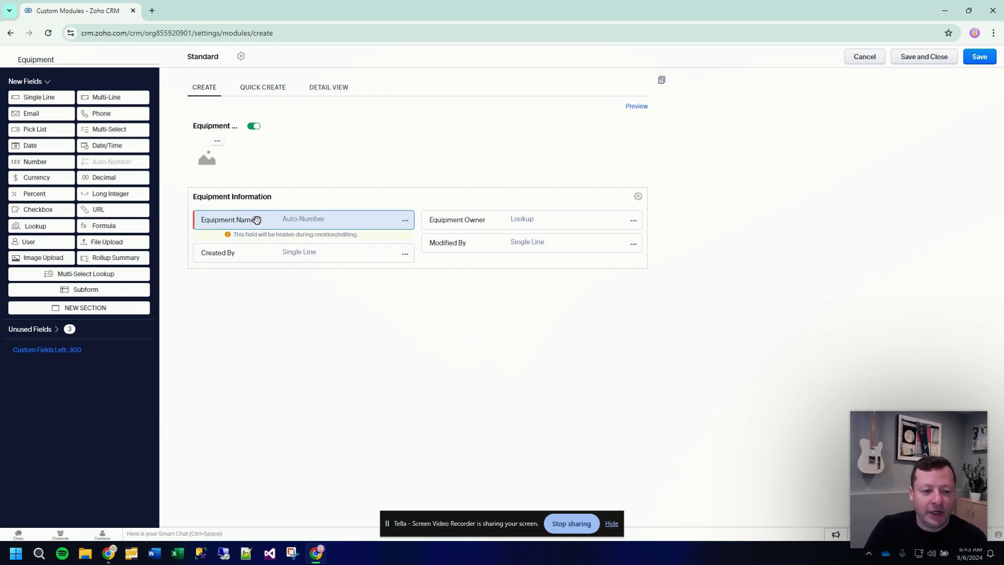
Step: Relabel the Equipment Name field as 'Equipment Number'
{"action": "left_click", "coordinate": [405, 220]}
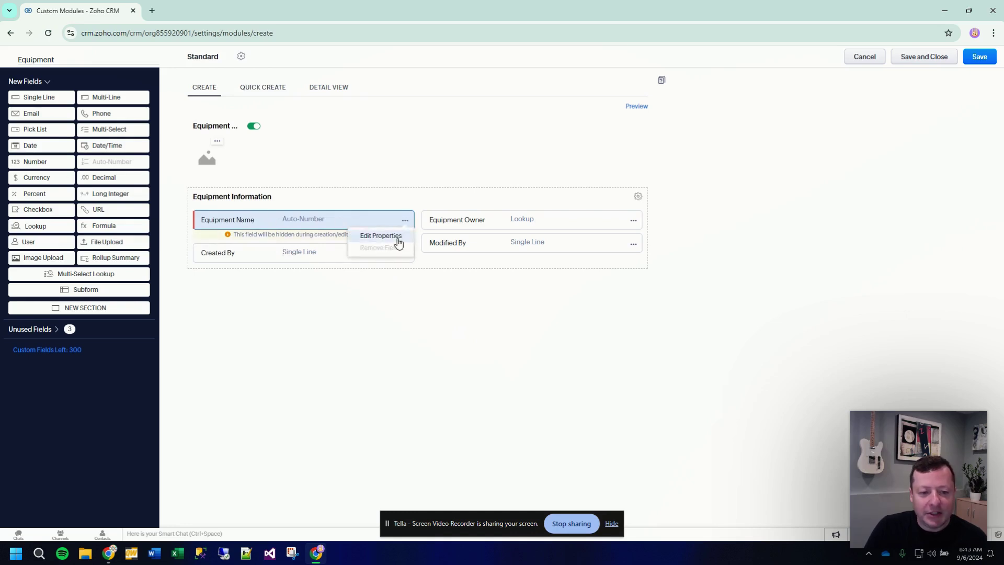
{"action": "left_click", "coordinate": [387, 236]}
{"action": "left_click", "coordinate": [437, 89]}
{"action": "left_click", "coordinate": [457, 92]}
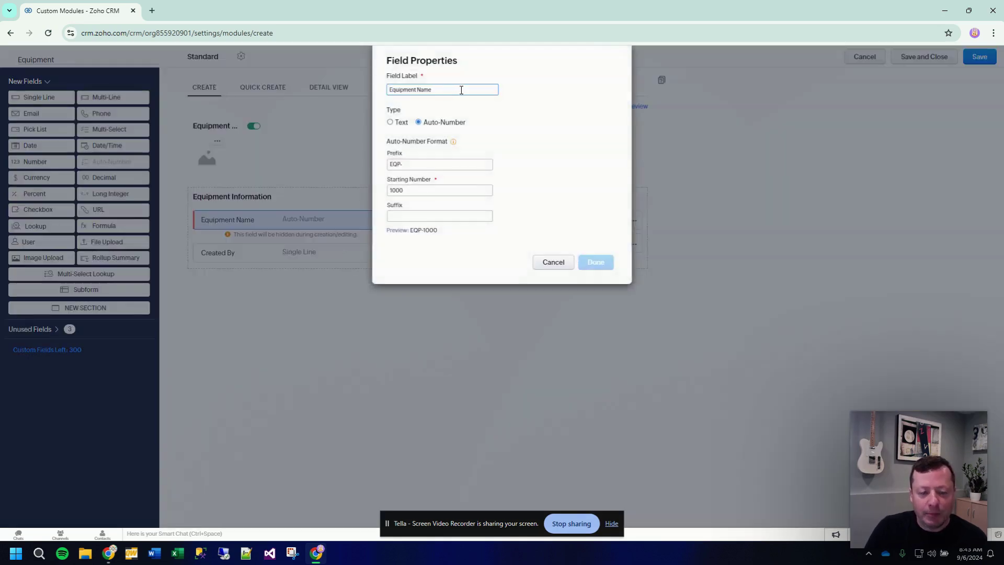
{"action": "key", "text": "BackSpace"}
{"action": "type", "text": "Number"}
{"action": "left_click", "coordinate": [596, 263]}
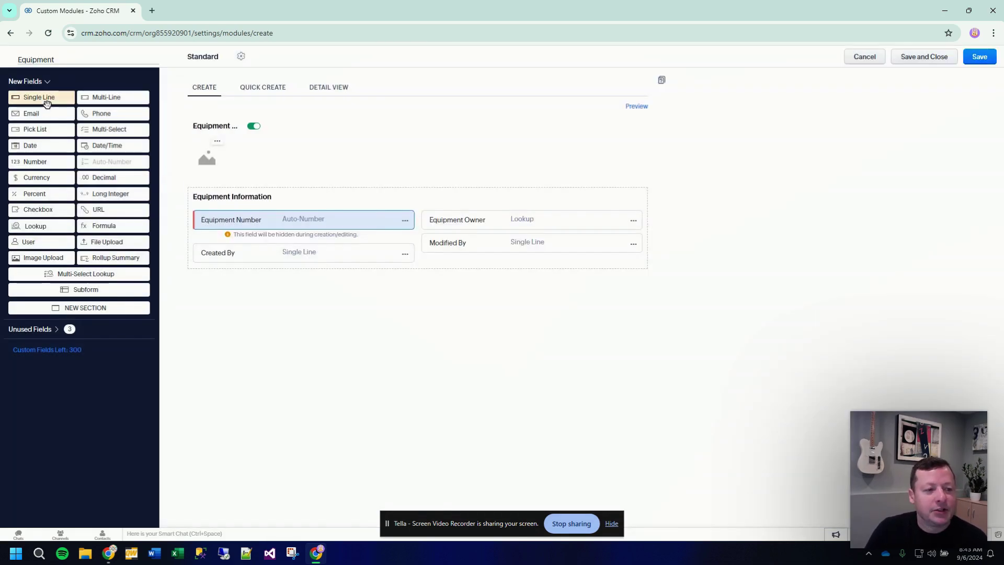
Step: Add a single-line field named 'Model Name' to Equipment Information
{"action": "left_click_drag", "start_coordinate": [45, 98], "coordinate": [442, 222]}
{"action": "type", "text": "Model Name"}
{"action": "left_click", "coordinate": [485, 296]}
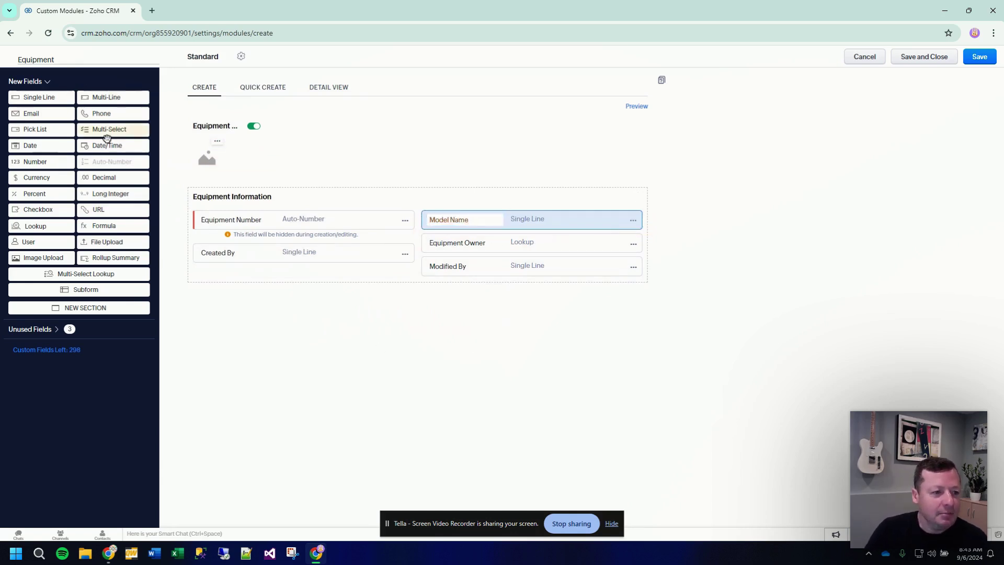
Step: Add a 'Manufacturer' pick list with options MFR 1 and MFR 2
{"action": "left_click_drag", "start_coordinate": [36, 130], "coordinate": [460, 240]}
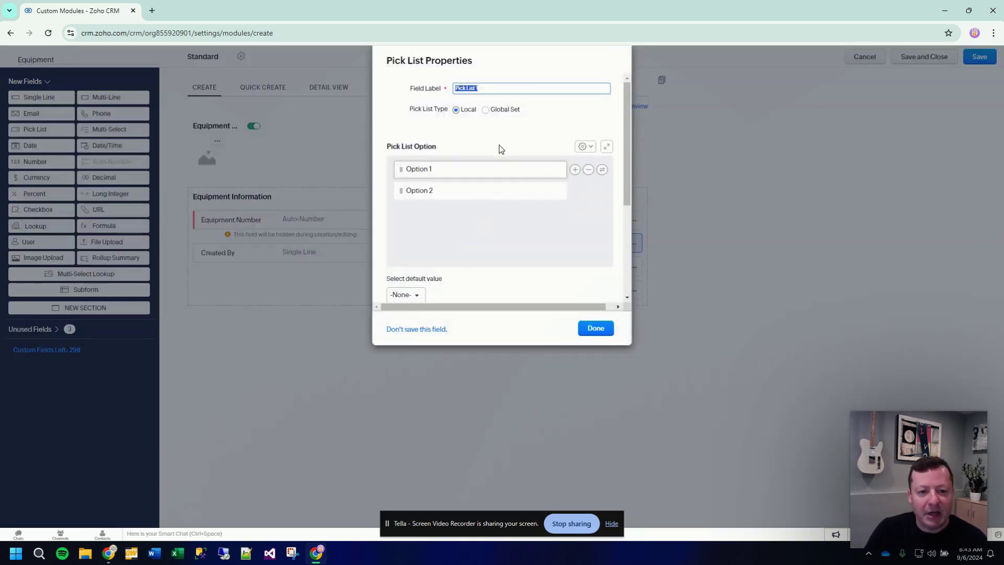
{"action": "type", "text": "Manufacturer"}
{"action": "left_click", "coordinate": [443, 169]}
{"action": "left_click_drag", "start_coordinate": [443, 169], "coordinate": [403, 165]}
{"action": "type", "text": "MFR"}
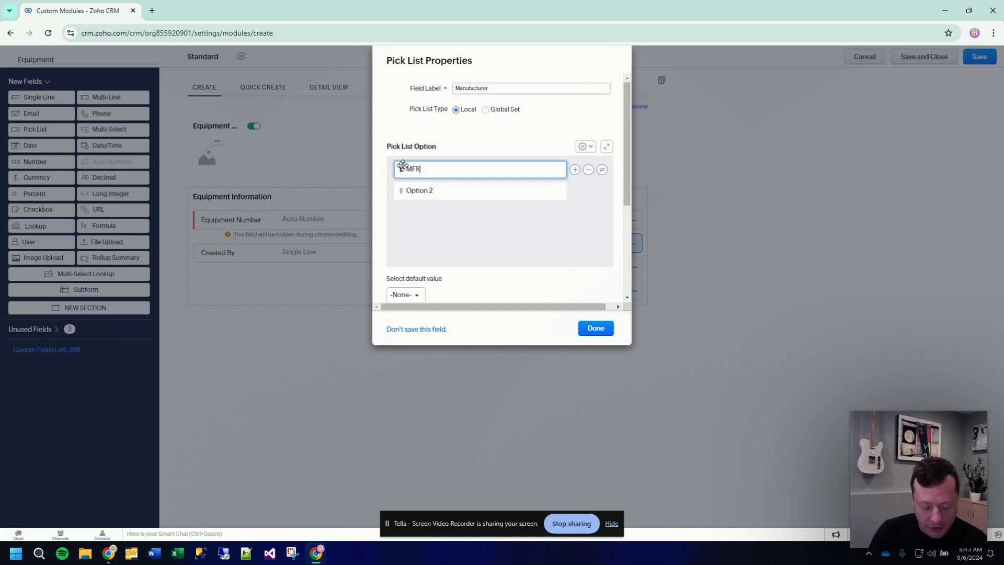
{"action": "type", "text": " 1"}
{"action": "left_click_drag", "start_coordinate": [433, 192], "coordinate": [399, 193]}
{"action": "type", "text": "MFR 2"}
{"action": "left_click", "coordinate": [440, 220]}
{"action": "left_click", "coordinate": [591, 328]}
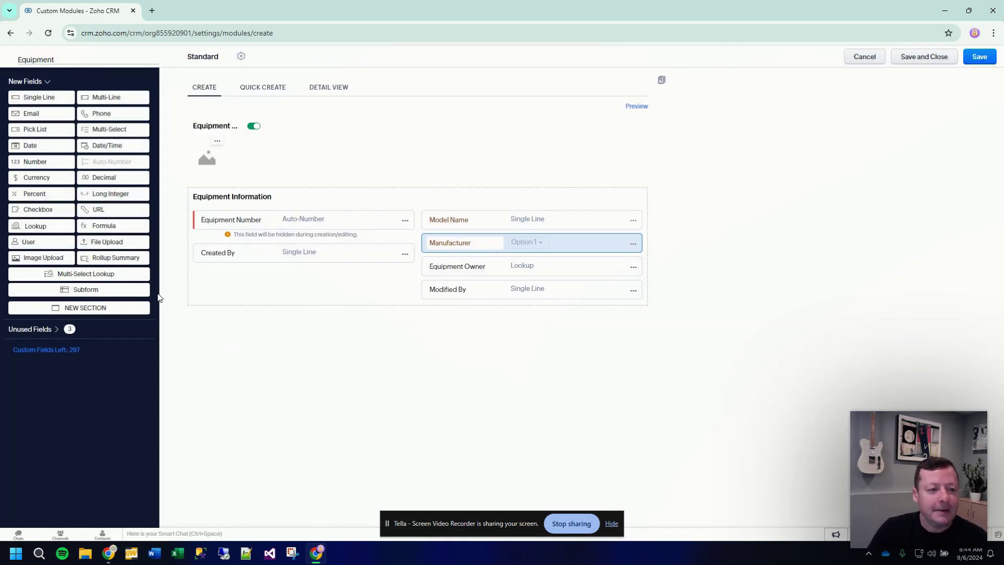
Step: Add a 'System Info' section and move Modified By, Created By and Equipment Owner into it
{"action": "left_click_drag", "start_coordinate": [88, 309], "coordinate": [348, 395]}
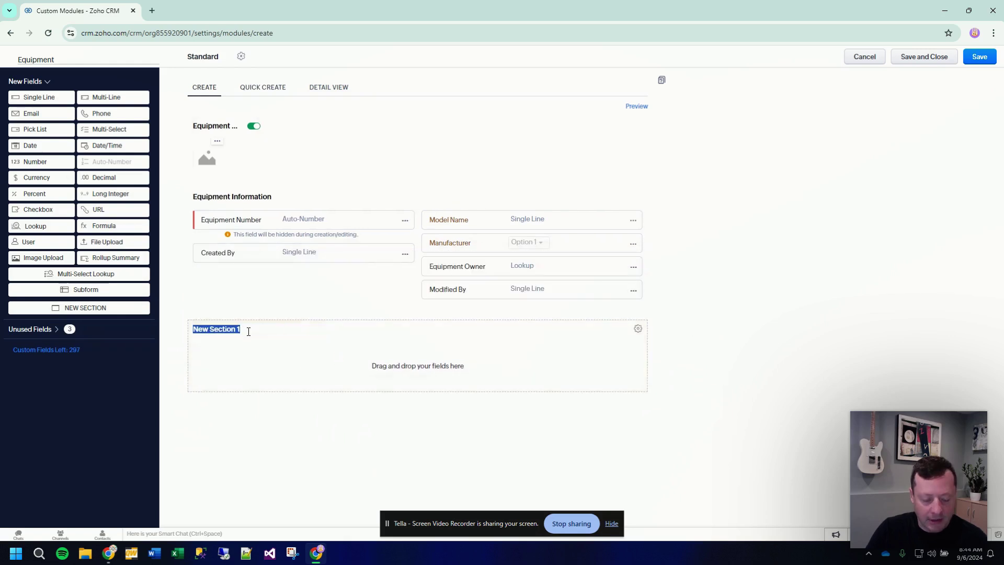
{"action": "type", "text": "System Info"}
{"action": "left_click_drag", "start_coordinate": [471, 290], "coordinate": [473, 361]}
{"action": "left_click_drag", "start_coordinate": [366, 260], "coordinate": [349, 344]}
{"action": "left_click_drag", "start_coordinate": [507, 270], "coordinate": [497, 355]}
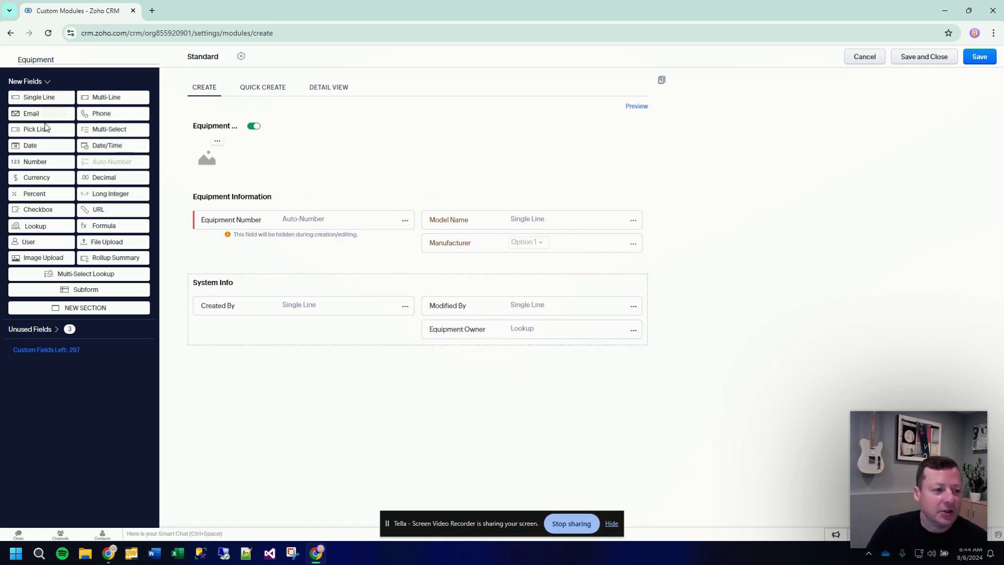
Step: Add a Date field named 'Purchase Date' to Equipment Information
{"action": "left_click_drag", "start_coordinate": [47, 145], "coordinate": [260, 264]}
{"action": "type", "text": "Purchase Date"}
{"action": "left_click", "coordinate": [482, 285]}
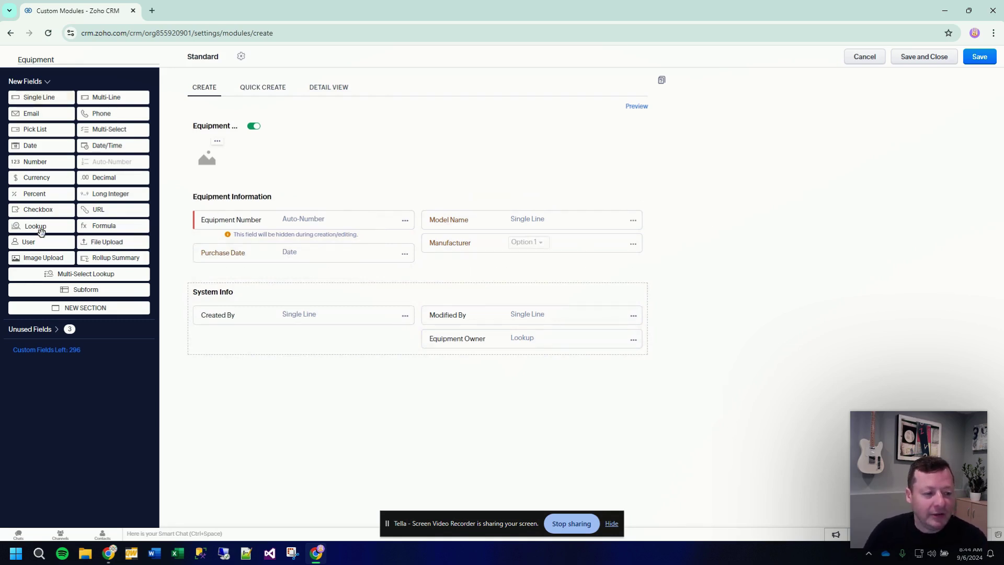
Step: Add an 'Account Name' lookup to Accounts with related list title 'Equipment'
{"action": "left_click_drag", "start_coordinate": [38, 226], "coordinate": [445, 228]}
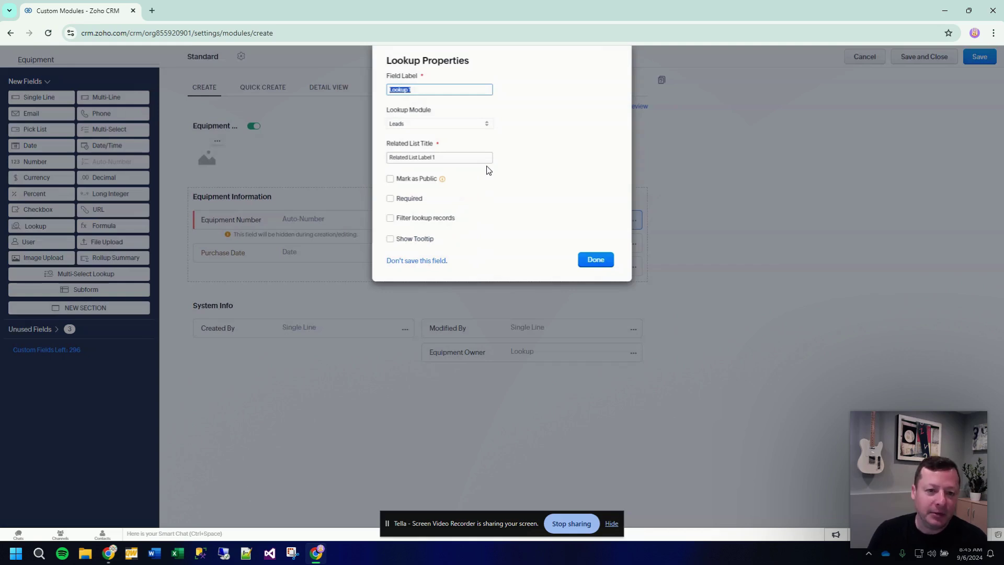
{"action": "left_click", "coordinate": [432, 92]}
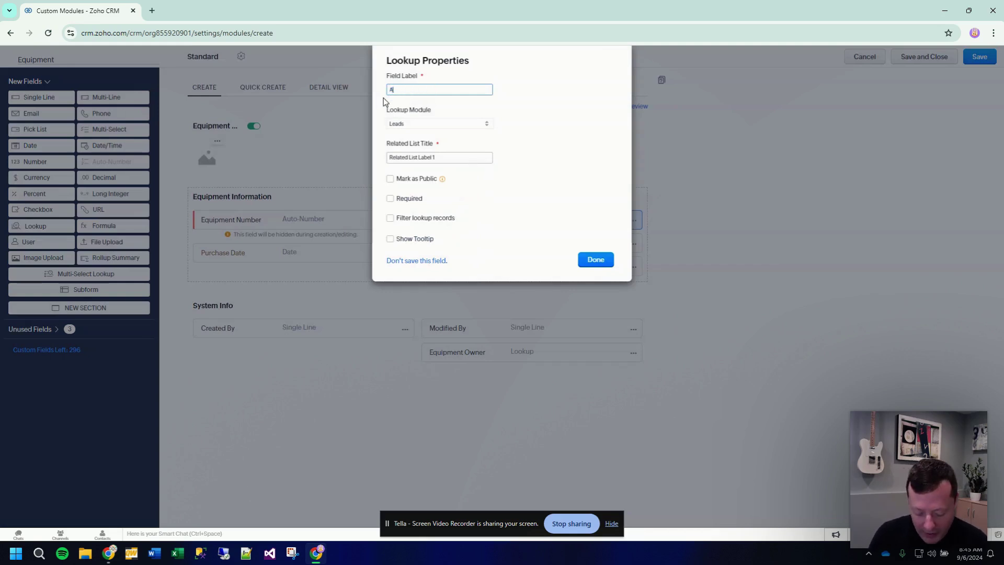
{"action": "type", "text": "Account Name"}
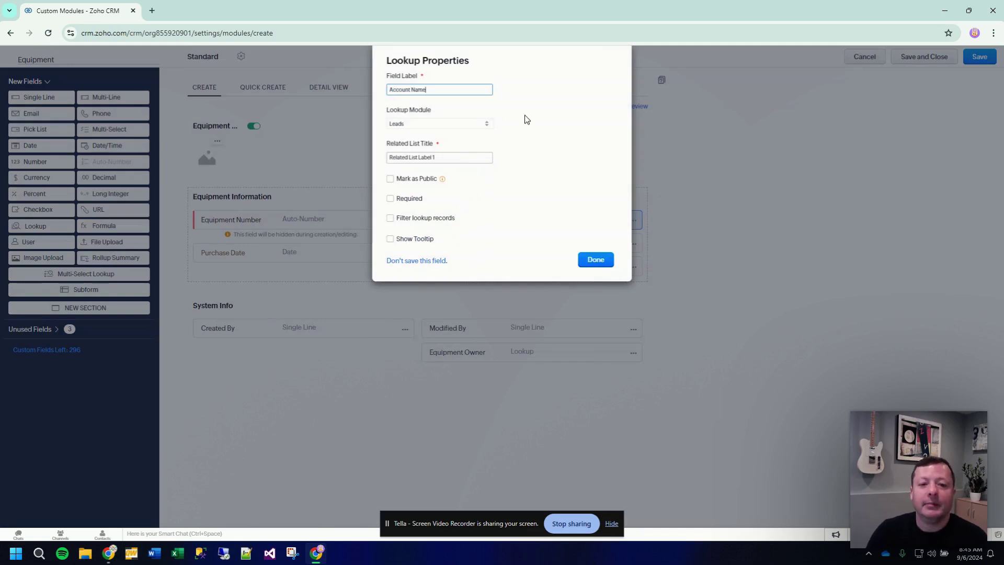
{"action": "left_click", "coordinate": [559, 103]}
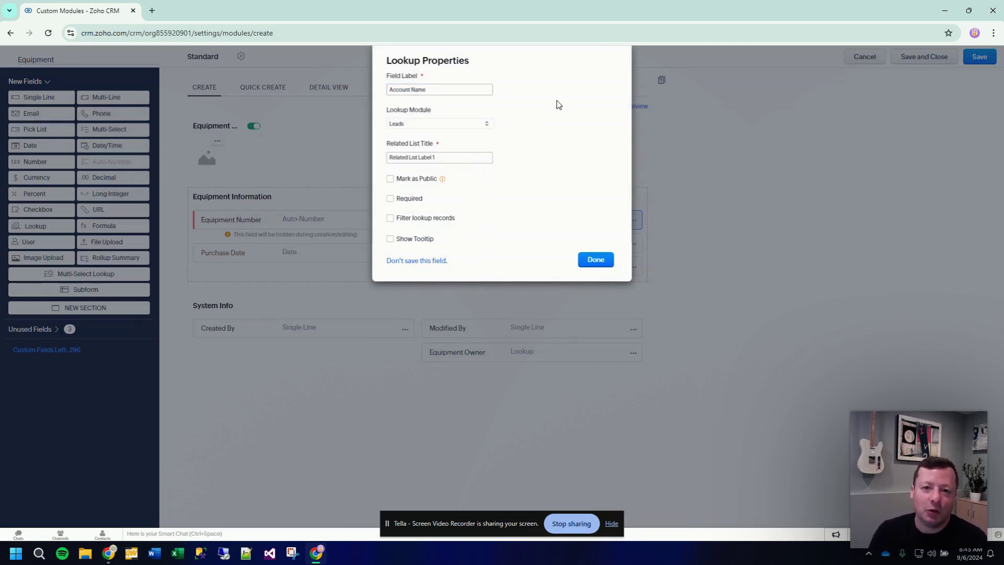
{"action": "left_click", "coordinate": [435, 124]}
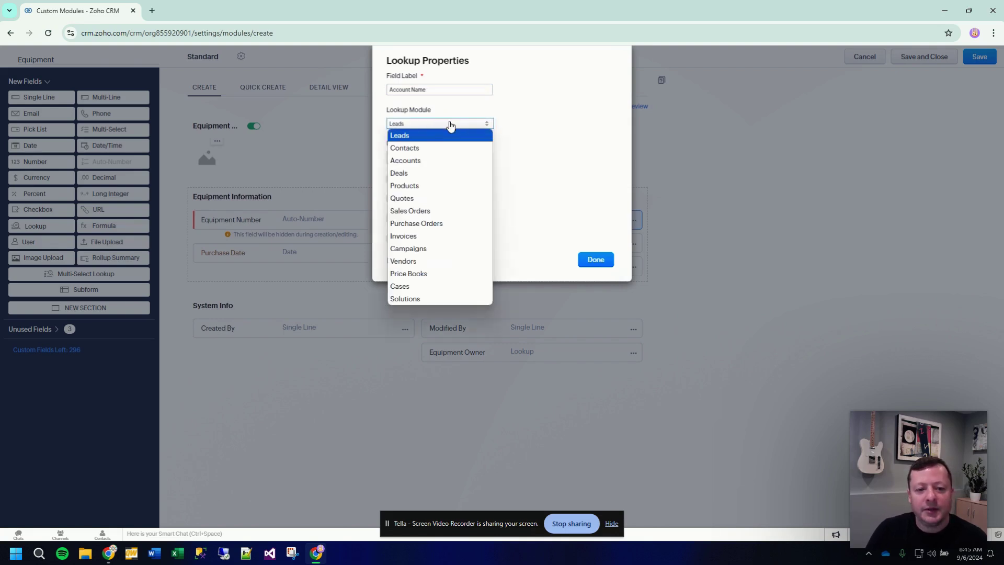
{"action": "left_click", "coordinate": [422, 162]}
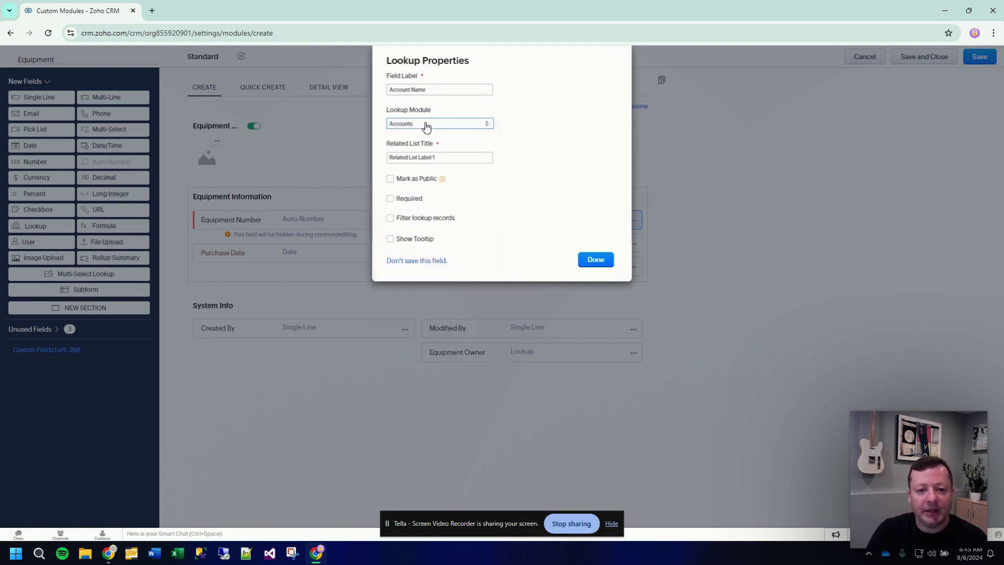
{"action": "triple_click", "coordinate": [469, 157]}
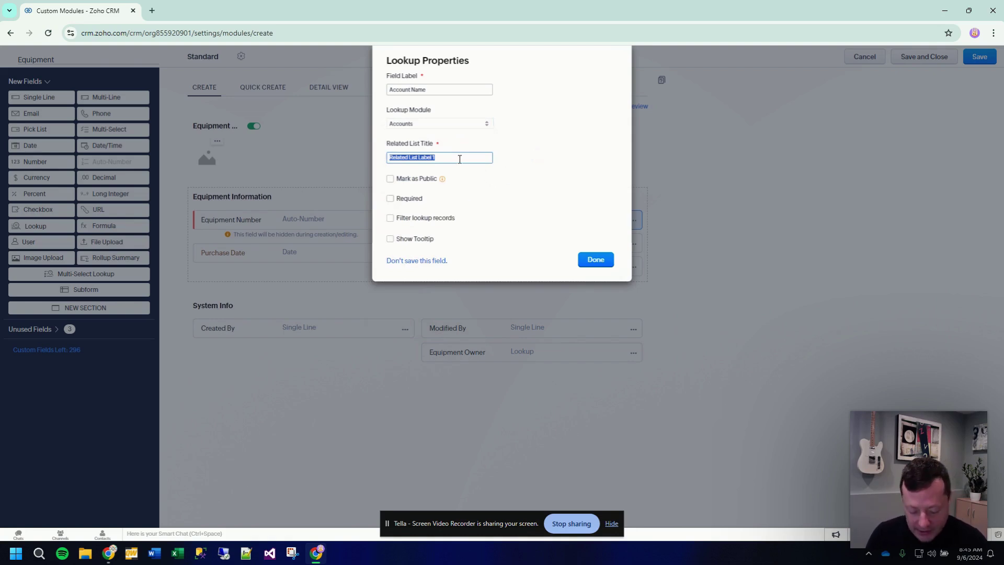
{"action": "type", "text": "Eq"}
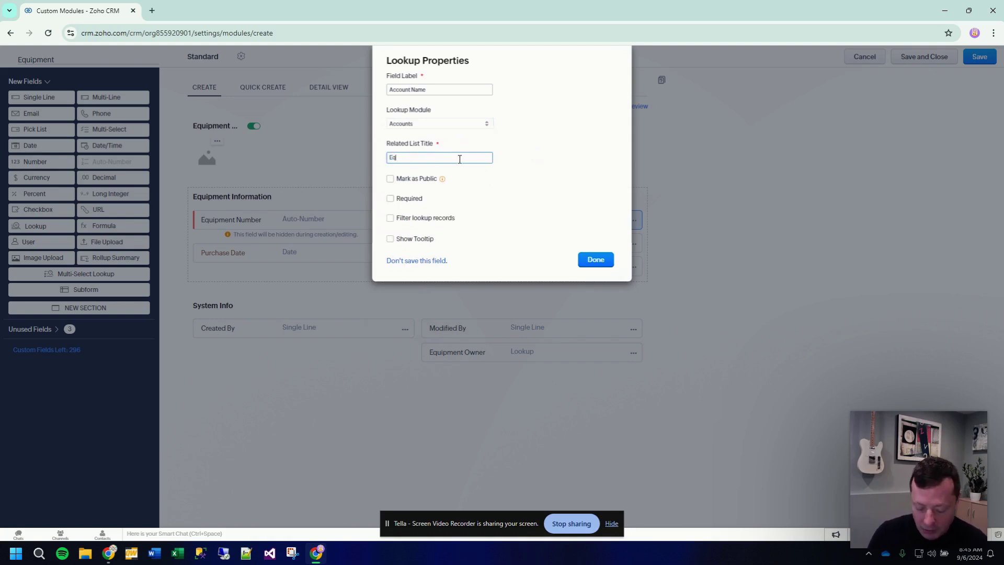
{"action": "type", "text": "uipment"}
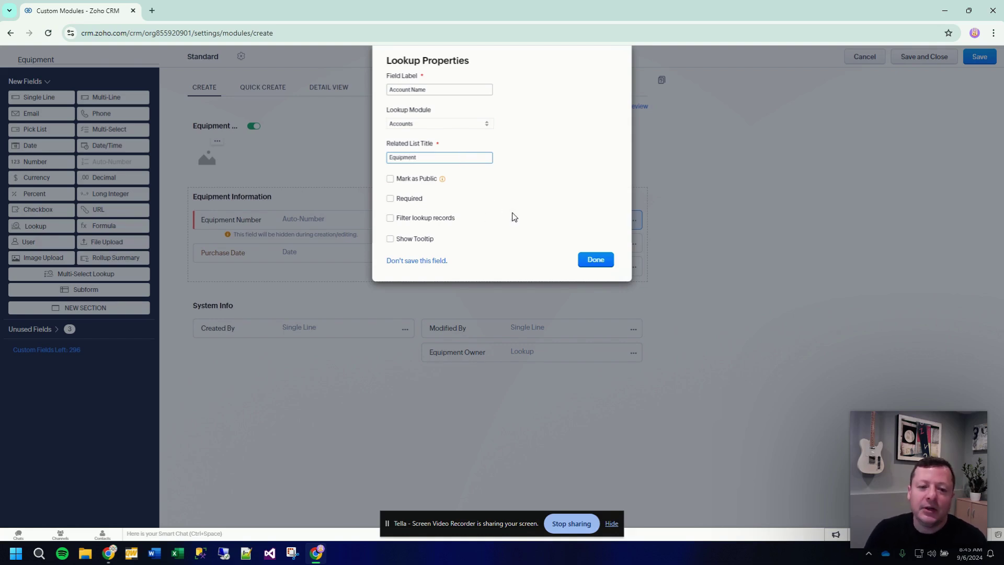
{"action": "left_click", "coordinate": [596, 262]}
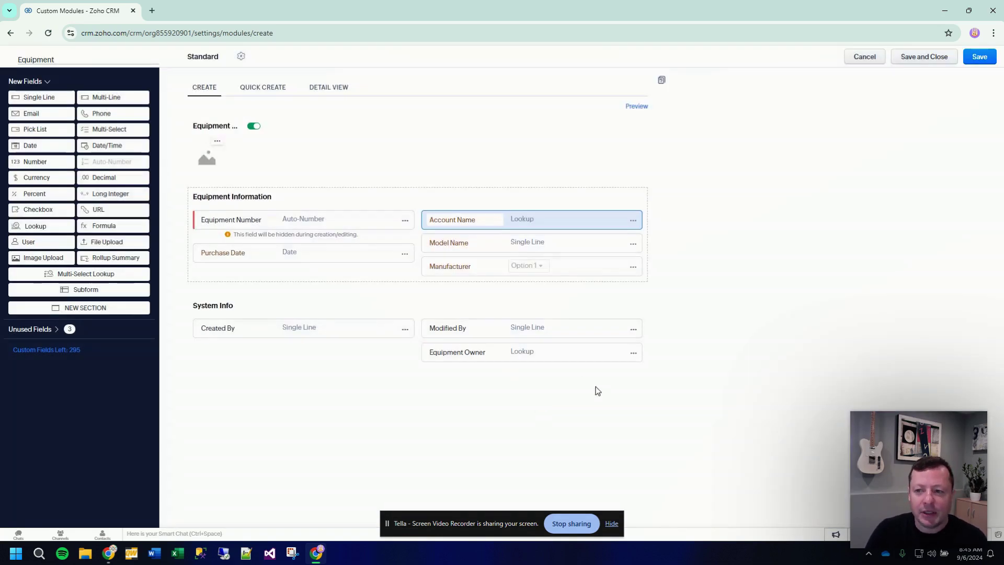
Step: Save the module with Standard profile access added, then open Equipment from the more-modules menu
{"action": "left_click", "coordinate": [936, 60]}
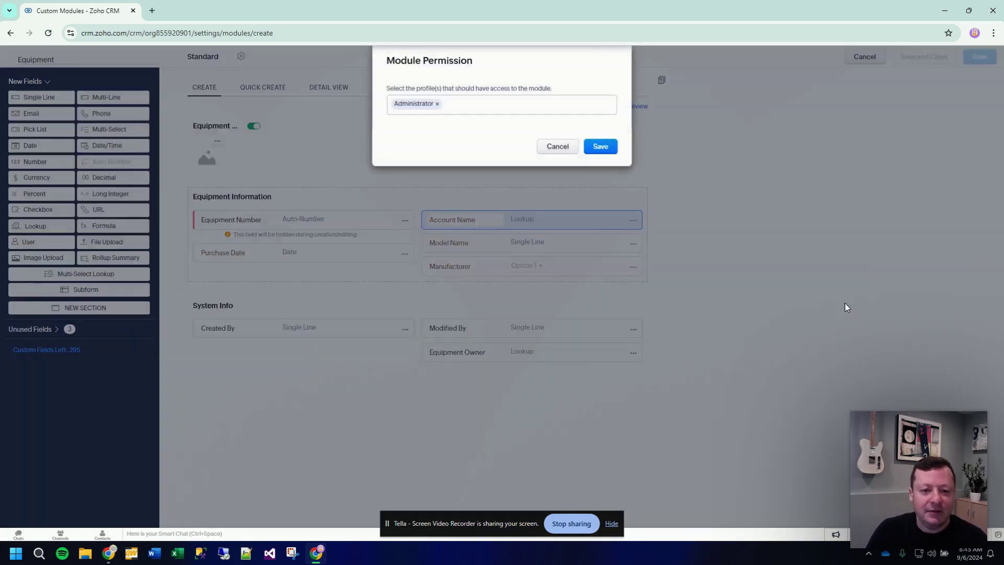
{"action": "left_click", "coordinate": [478, 104]}
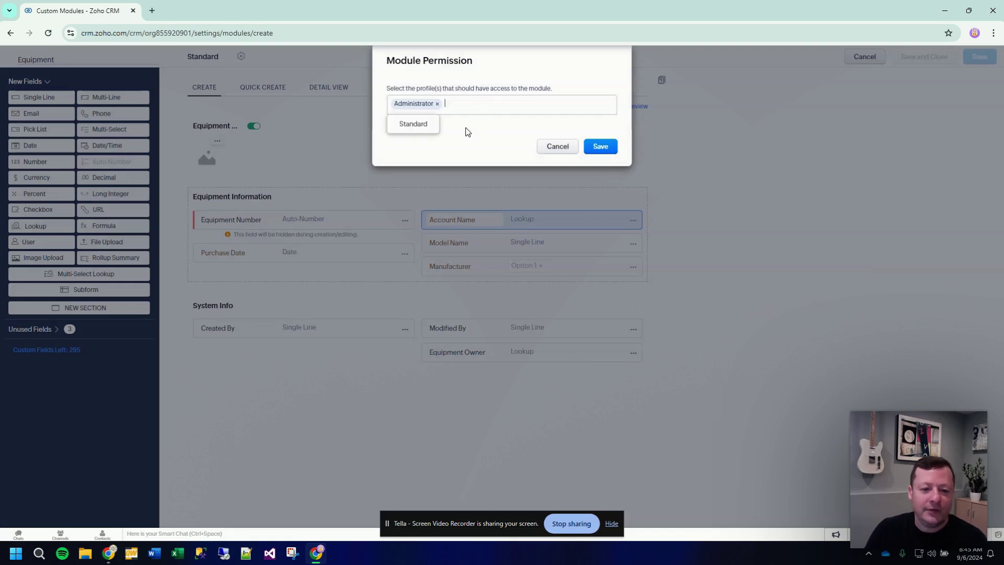
{"action": "left_click", "coordinate": [424, 124]}
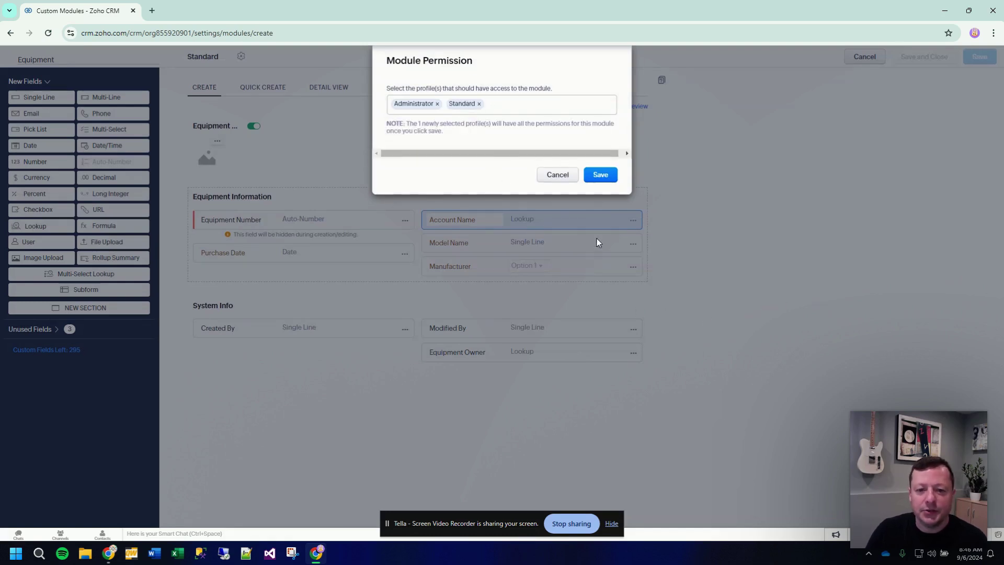
{"action": "left_click", "coordinate": [600, 175]}
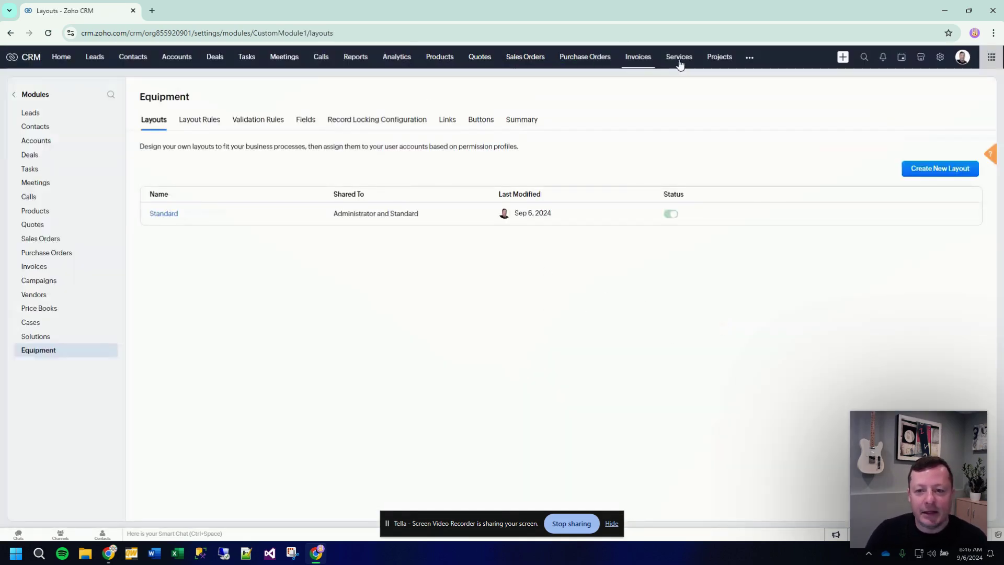
{"action": "left_click", "coordinate": [749, 58]}
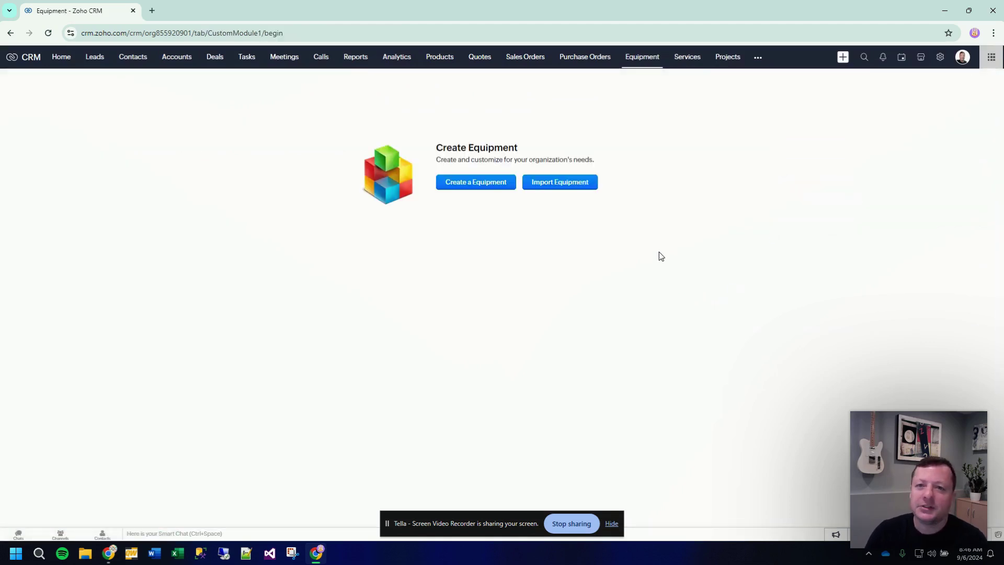
Step: Start a new Equipment record with purchase date Sep 6, 2024 and account King (Sample)
{"action": "left_click", "coordinate": [472, 185]}
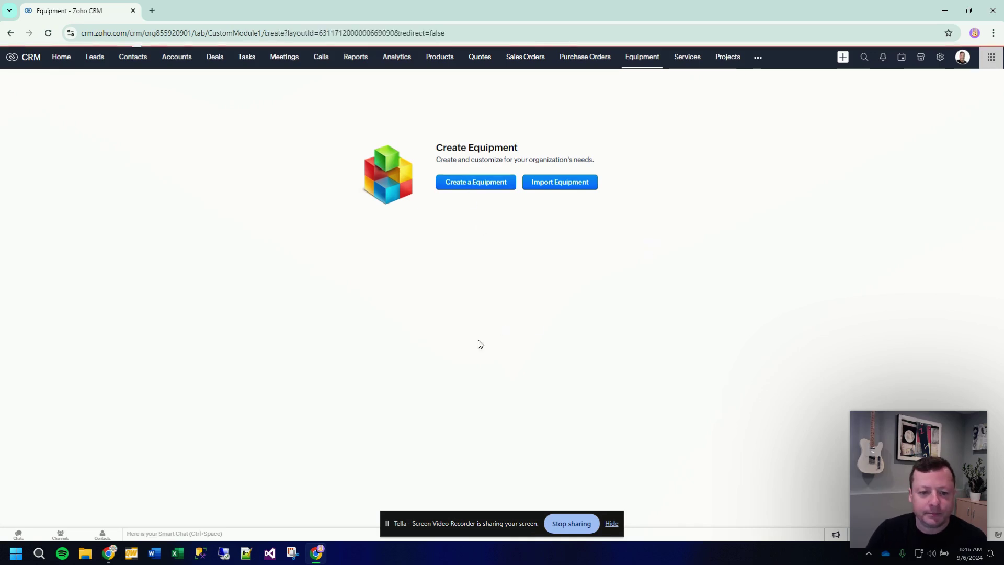
{"action": "left_click", "coordinate": [222, 216]}
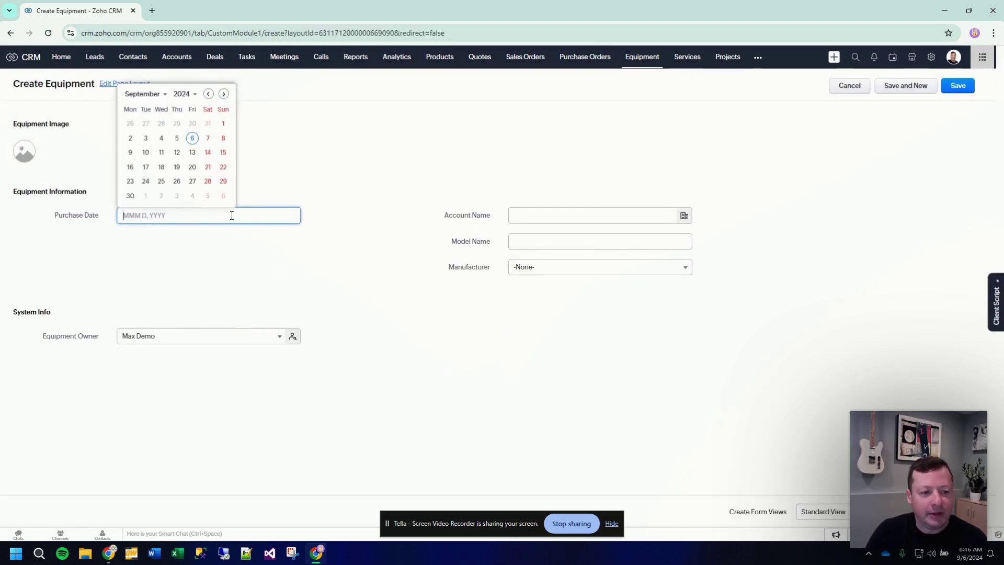
{"action": "left_click", "coordinate": [193, 138]}
{"action": "left_click", "coordinate": [681, 216]}
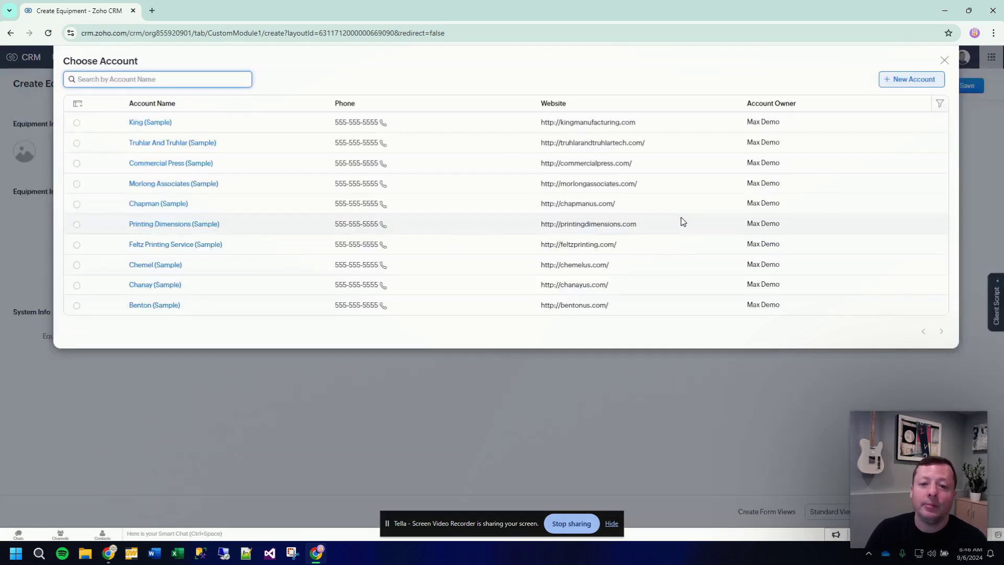
{"action": "left_click", "coordinate": [150, 124]}
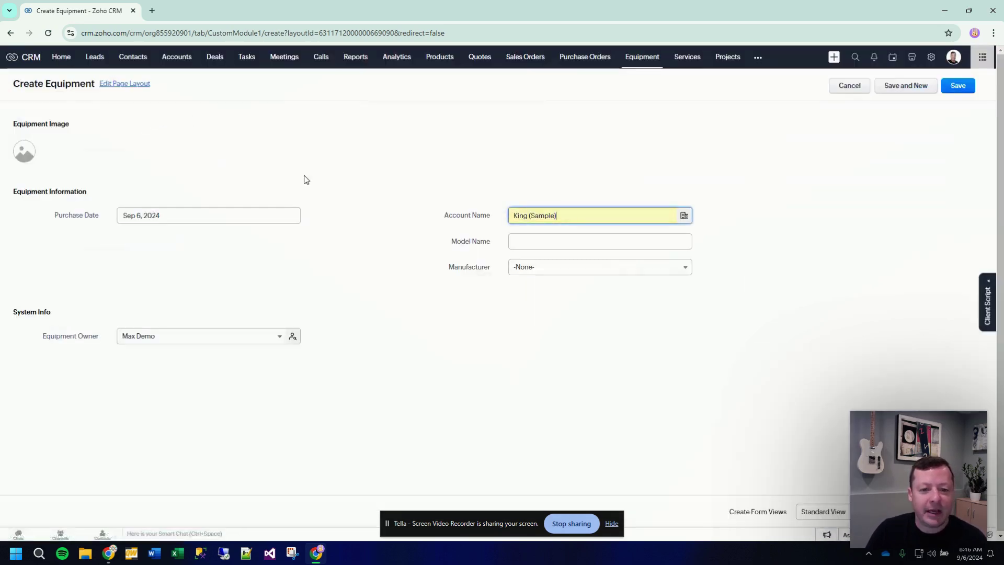
Step: Enter model name Widget 2000 and set the manufacturer to MFR 2
{"action": "left_click", "coordinate": [513, 241]}
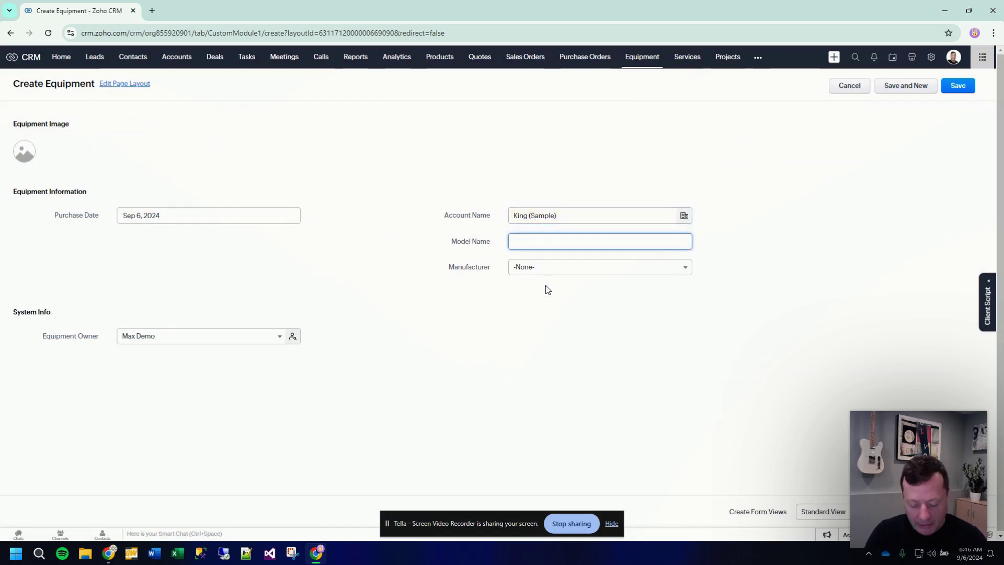
{"action": "type", "text": "Widget 2000"}
{"action": "left_click", "coordinate": [543, 268]}
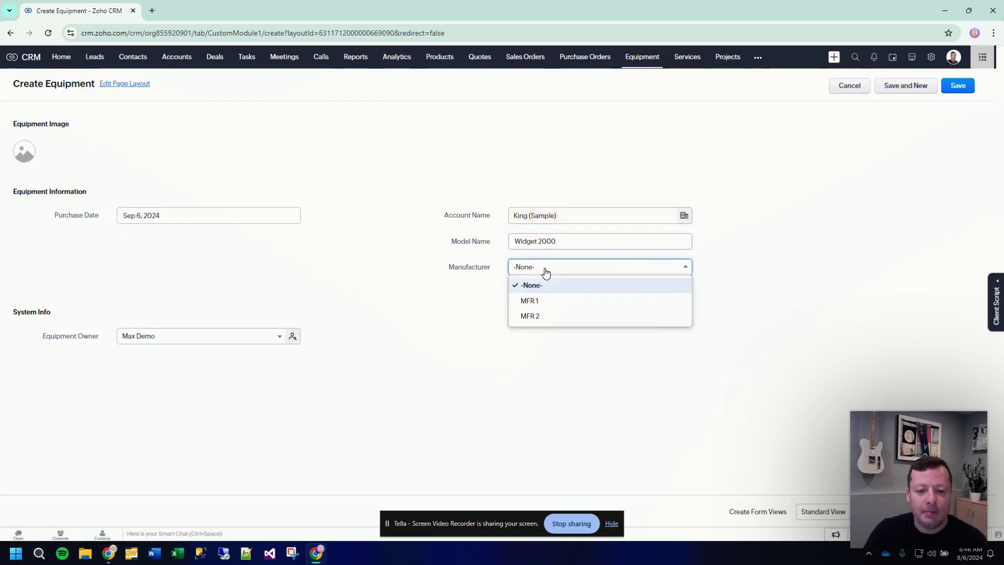
{"action": "left_click", "coordinate": [541, 316]}
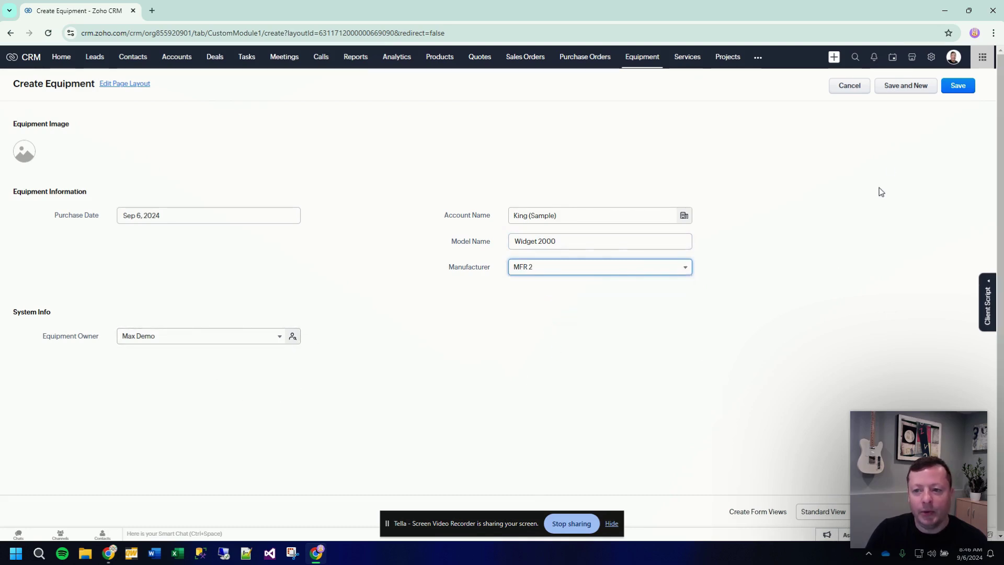
Step: Save the record as EQP-1000 and go to the Equipment list
{"action": "left_click", "coordinate": [958, 87]}
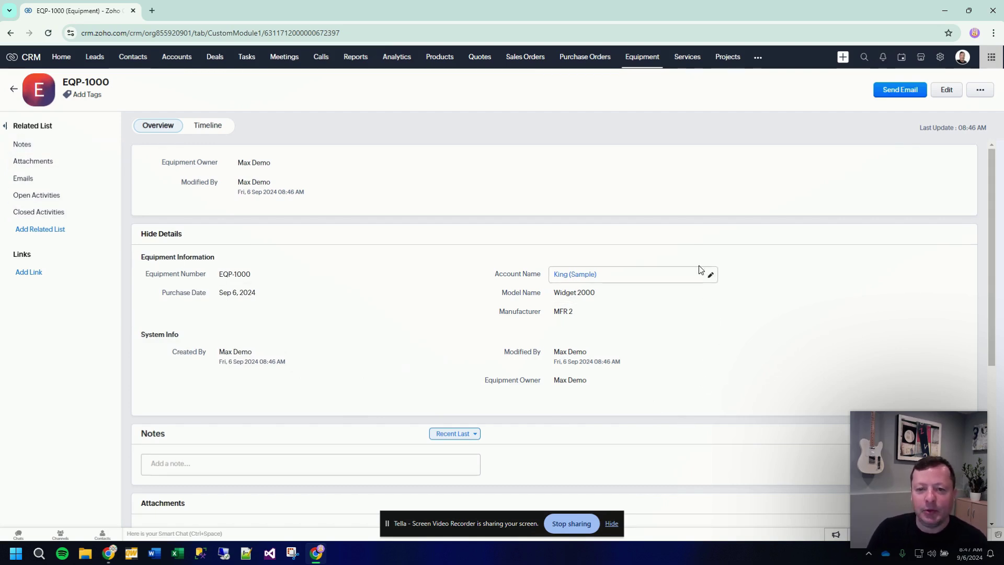
{"action": "left_click", "coordinate": [645, 59]}
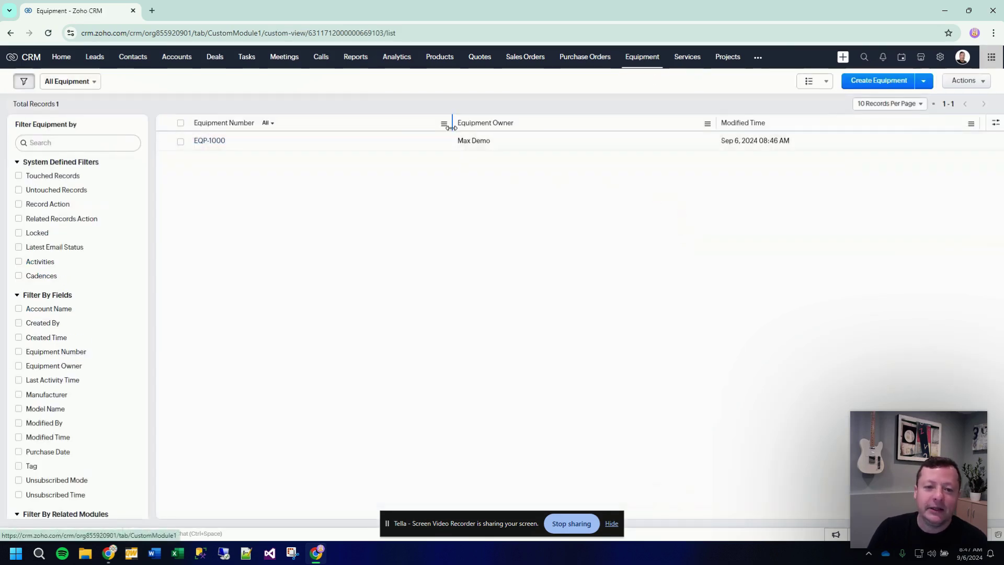
Step: Narrow the Equipment Number column in the Equipment list
{"action": "left_click_drag", "start_coordinate": [447, 122], "coordinate": [330, 119]}
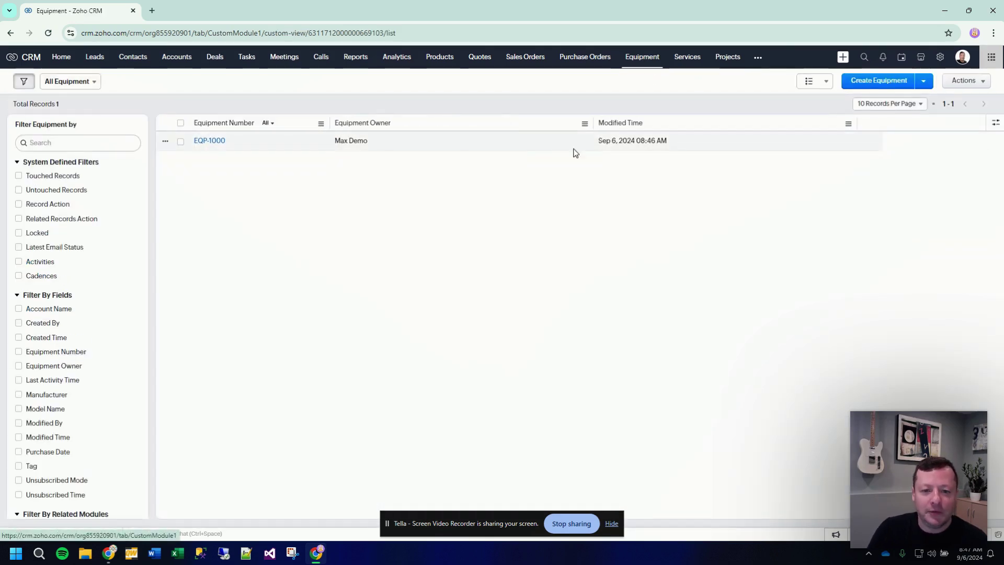
{"action": "right_click", "coordinate": [592, 129]}
{"action": "left_click", "coordinate": [556, 206]}
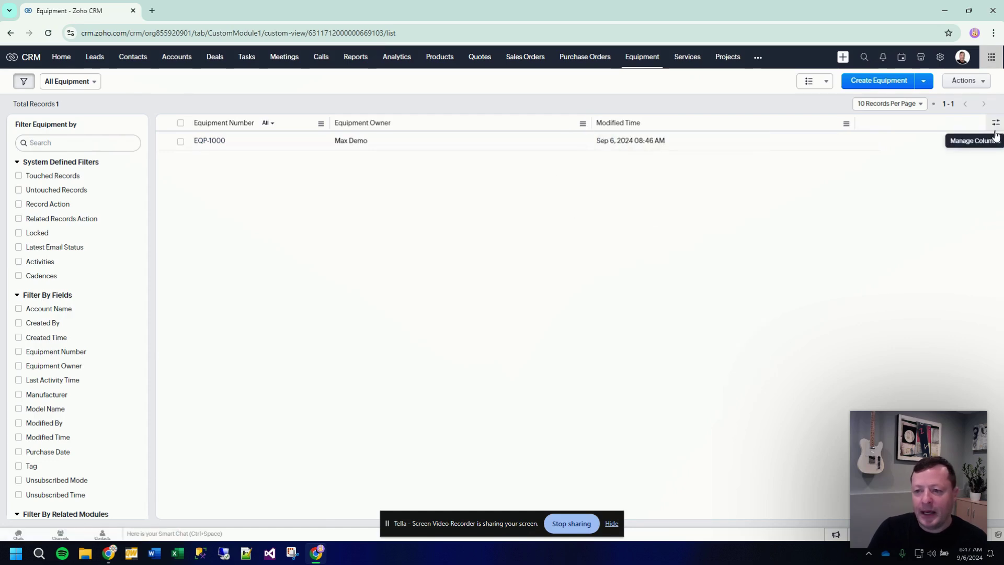
Step: Add Account Name, Model Name and Manufacturer columns after Equipment Number, with Equipment Owner last
{"action": "left_click", "coordinate": [942, 142]}
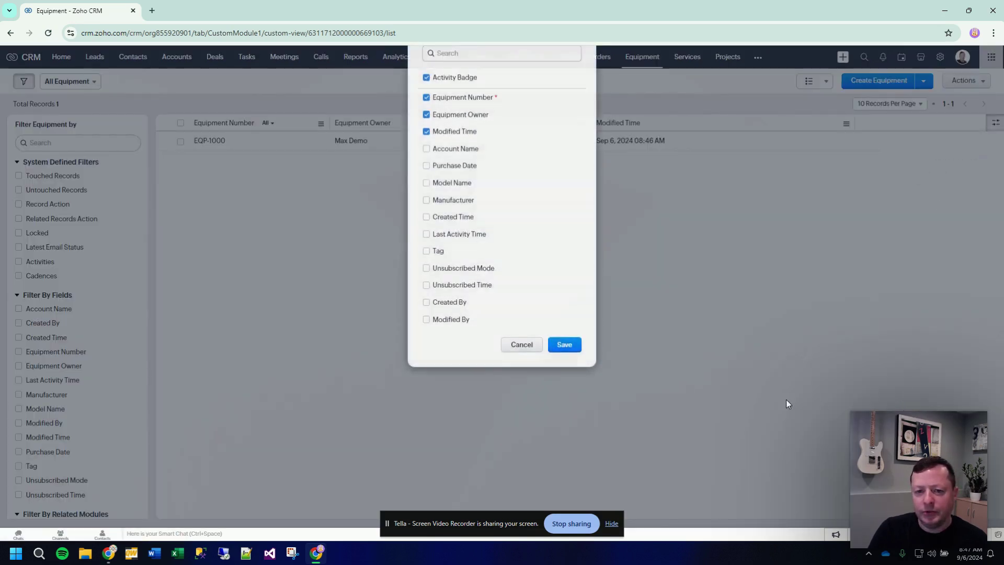
{"action": "left_click", "coordinate": [426, 182]}
{"action": "left_click_drag", "start_coordinate": [502, 193], "coordinate": [504, 150]}
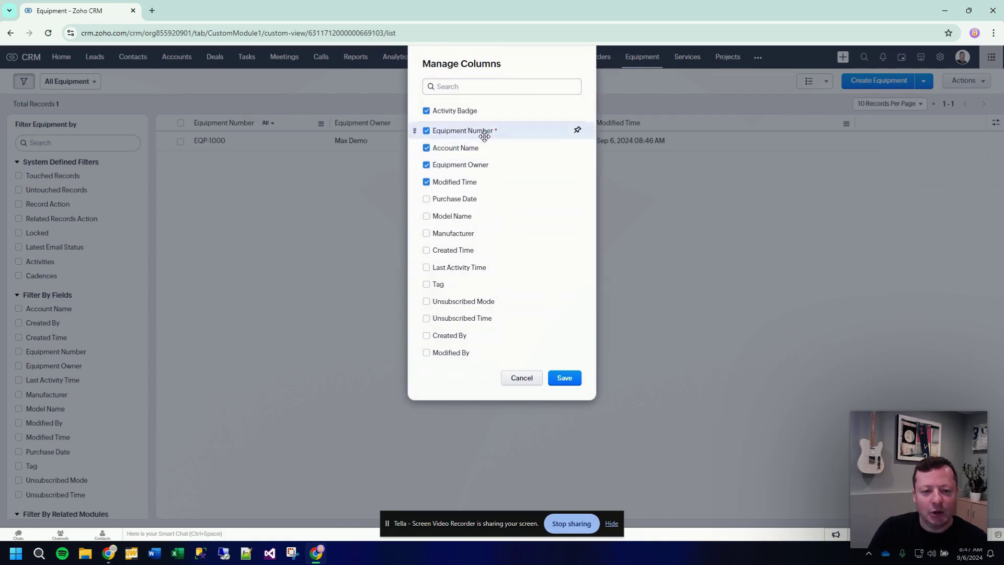
{"action": "left_click", "coordinate": [433, 217]}
{"action": "left_click", "coordinate": [427, 234]}
{"action": "left_click_drag", "start_coordinate": [477, 187], "coordinate": [479, 215]}
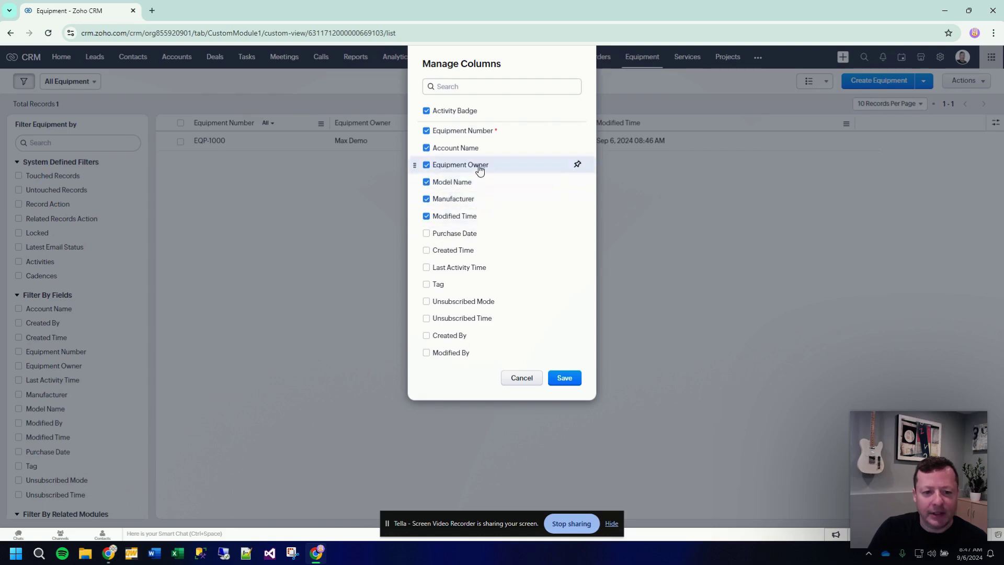
{"action": "left_click_drag", "start_coordinate": [479, 167], "coordinate": [492, 224]}
{"action": "left_click", "coordinate": [563, 377]}
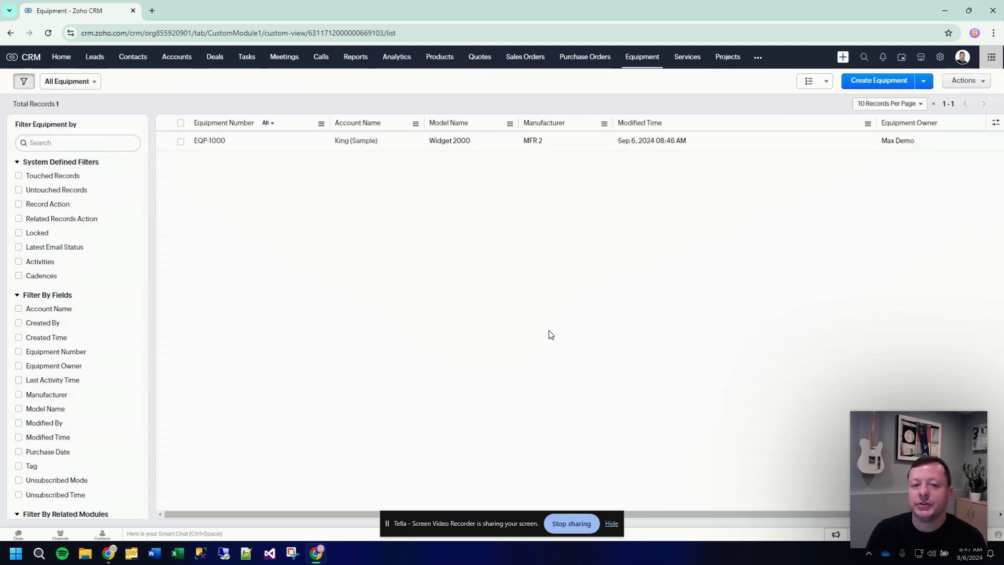
Step: In King (Sample)'s Equipment related list, show Purchase Date, Model Name and Manufacturer columns
{"action": "left_click", "coordinate": [365, 142]}
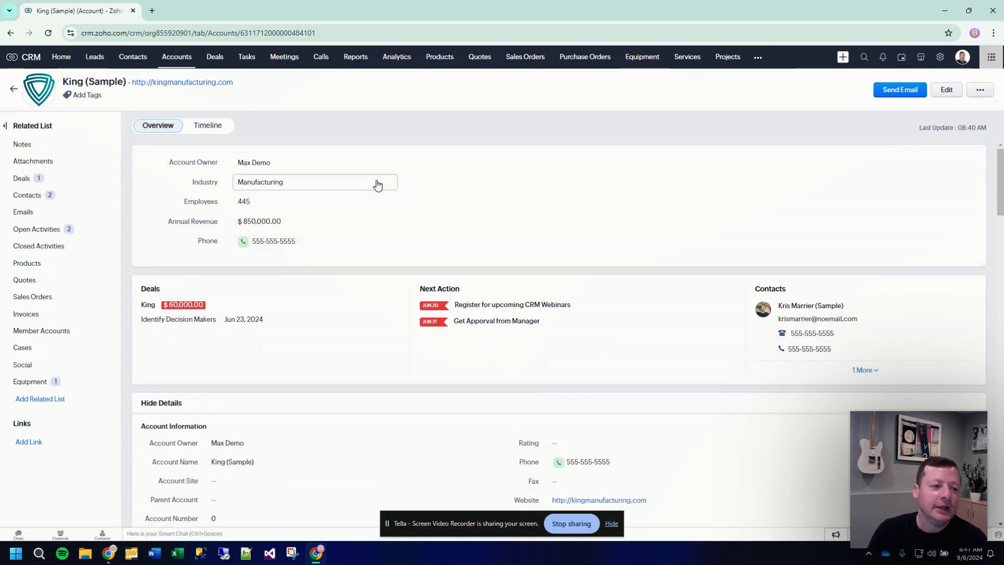
{"action": "left_click", "coordinate": [67, 388]}
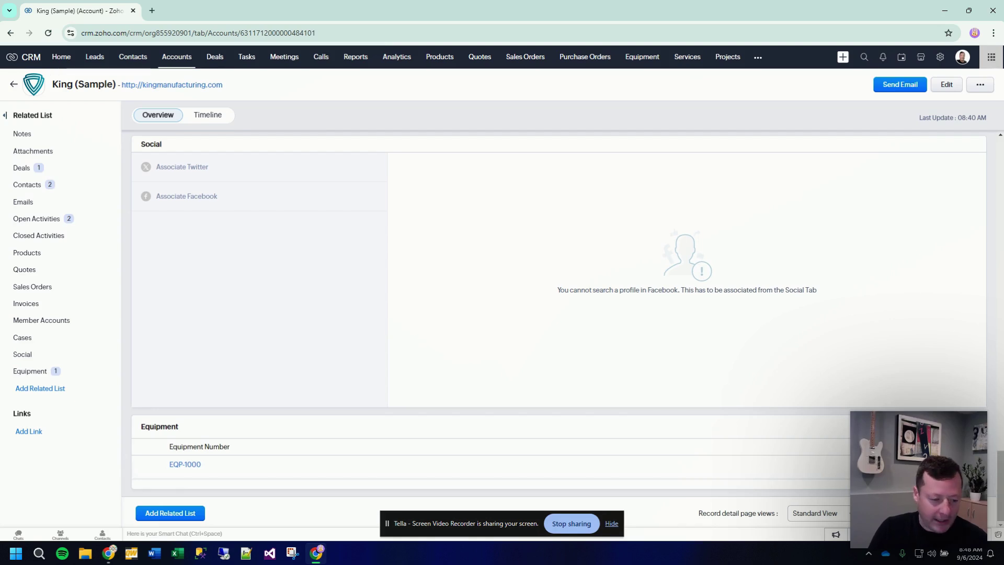
{"action": "left_click", "coordinate": [970, 426]}
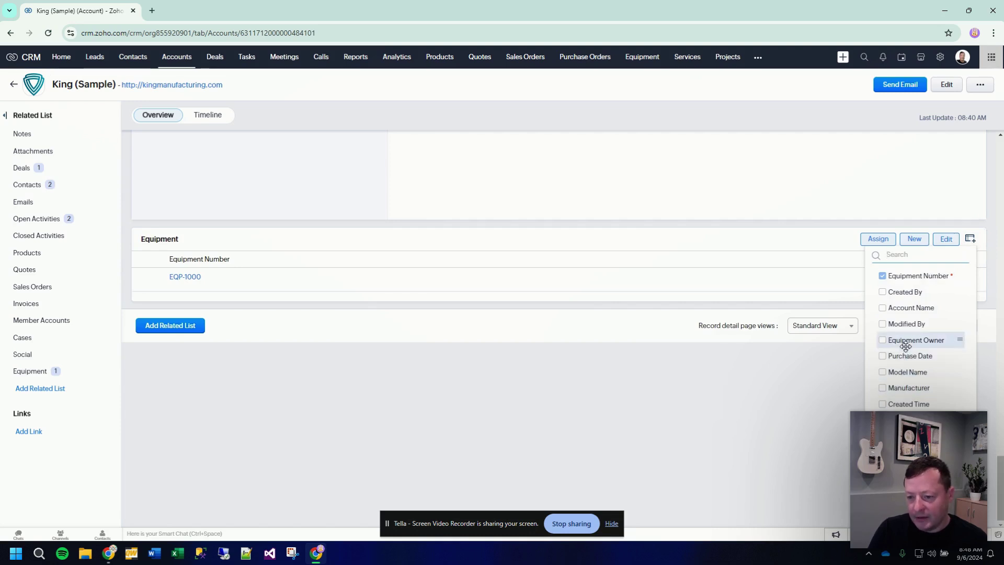
{"action": "left_click", "coordinate": [882, 373]}
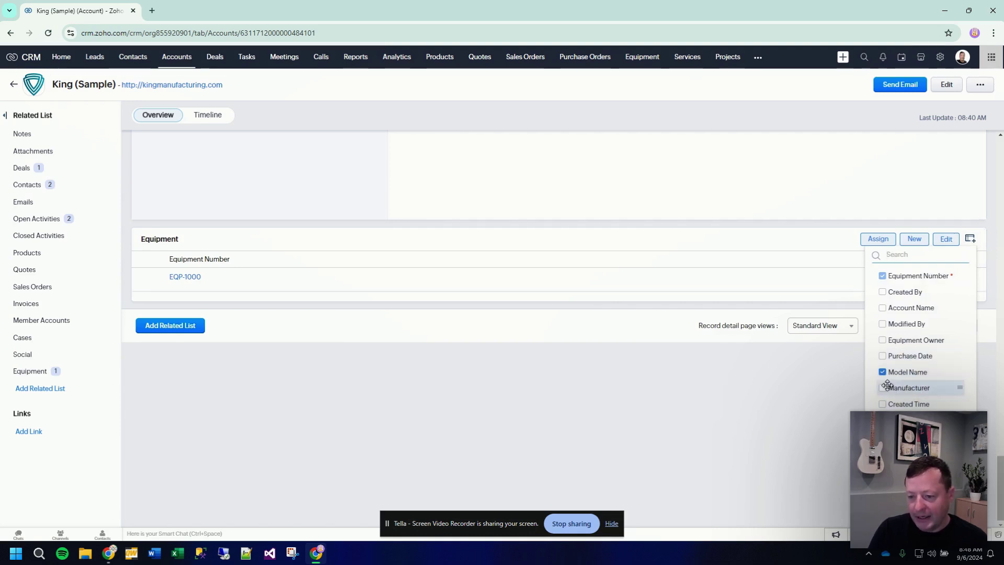
{"action": "left_click", "coordinate": [883, 388]}
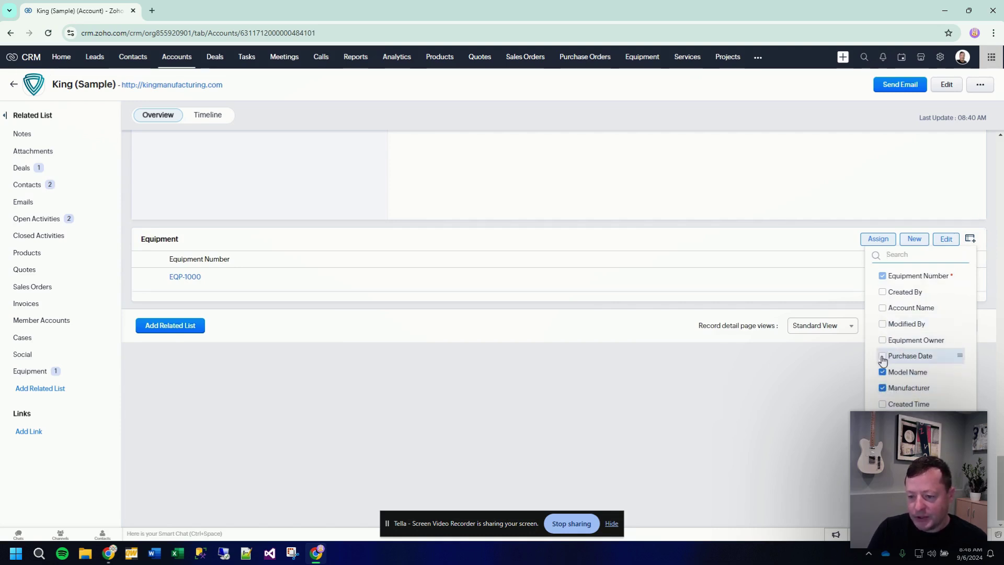
{"action": "left_click", "coordinate": [883, 357]}
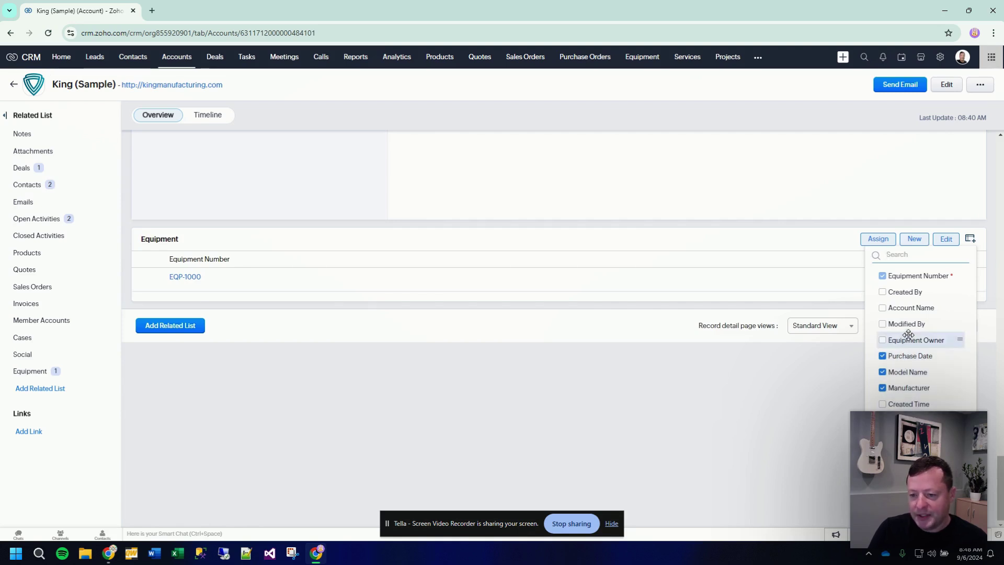
{"action": "left_click", "coordinate": [788, 418]}
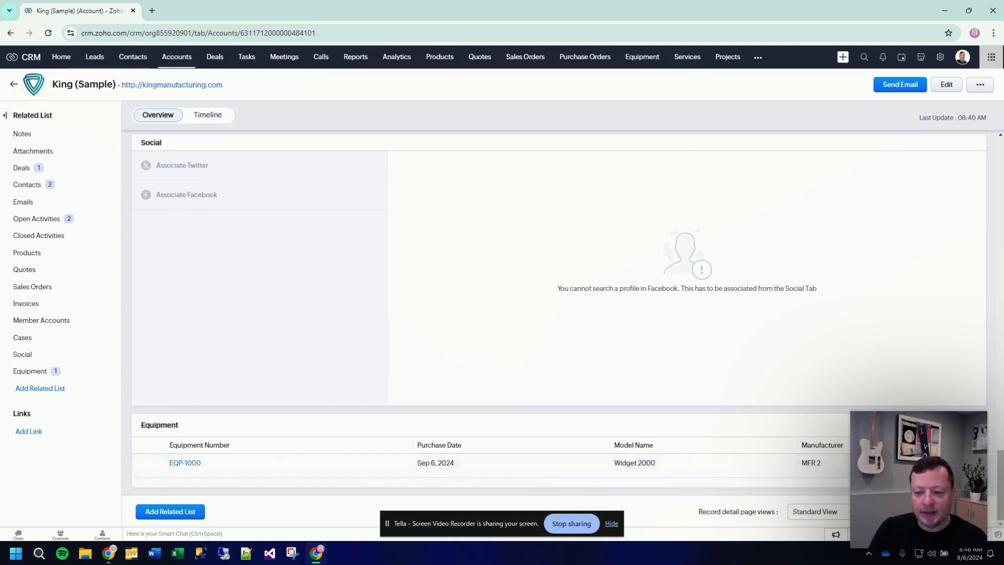
Step: From King (Sample)'s Equipment related list, save new equipment: Sep 5, 2024, TestWidget, MFR 1
{"action": "left_click", "coordinate": [936, 425]}
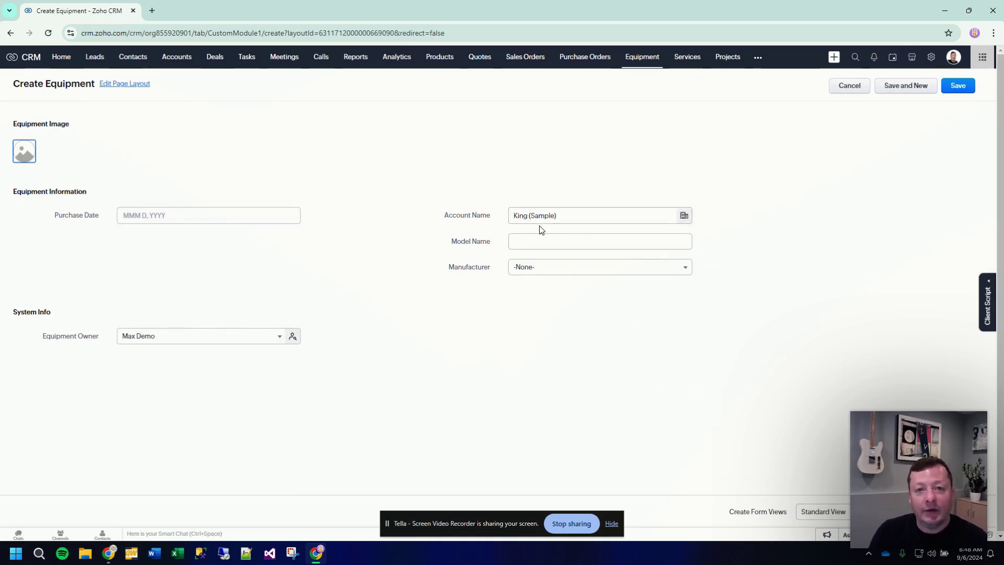
{"action": "left_click", "coordinate": [246, 217]}
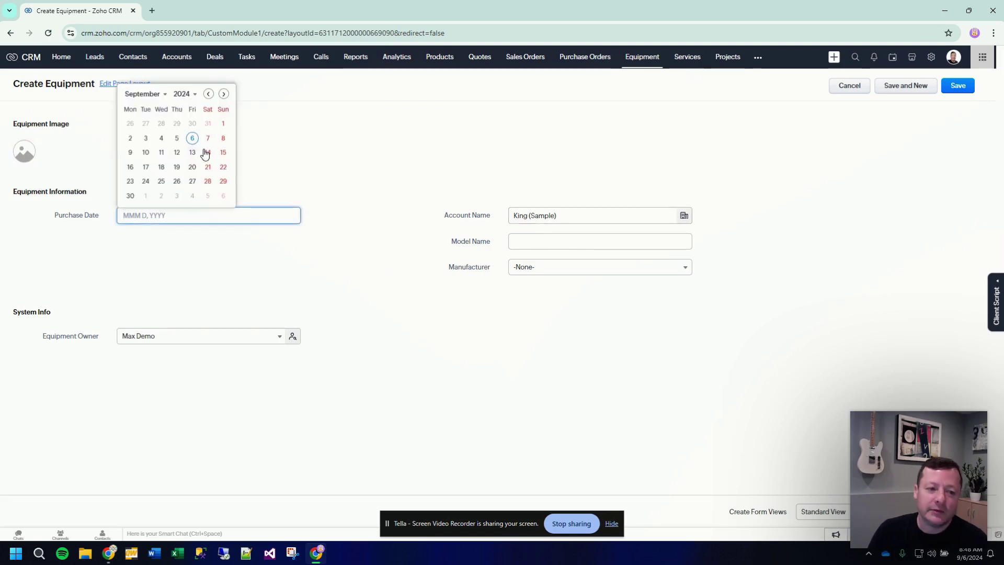
{"action": "left_click", "coordinate": [177, 138]}
{"action": "left_click", "coordinate": [543, 245]}
{"action": "type", "text": "TestWidget"}
{"action": "left_click", "coordinate": [573, 267]}
{"action": "left_click", "coordinate": [531, 319]}
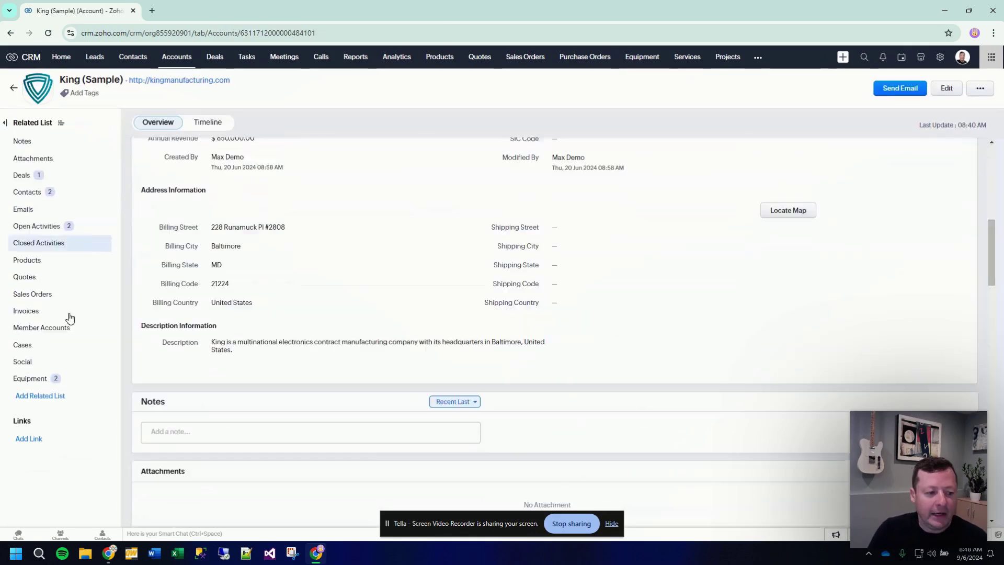
{"action": "left_click", "coordinate": [50, 371]}
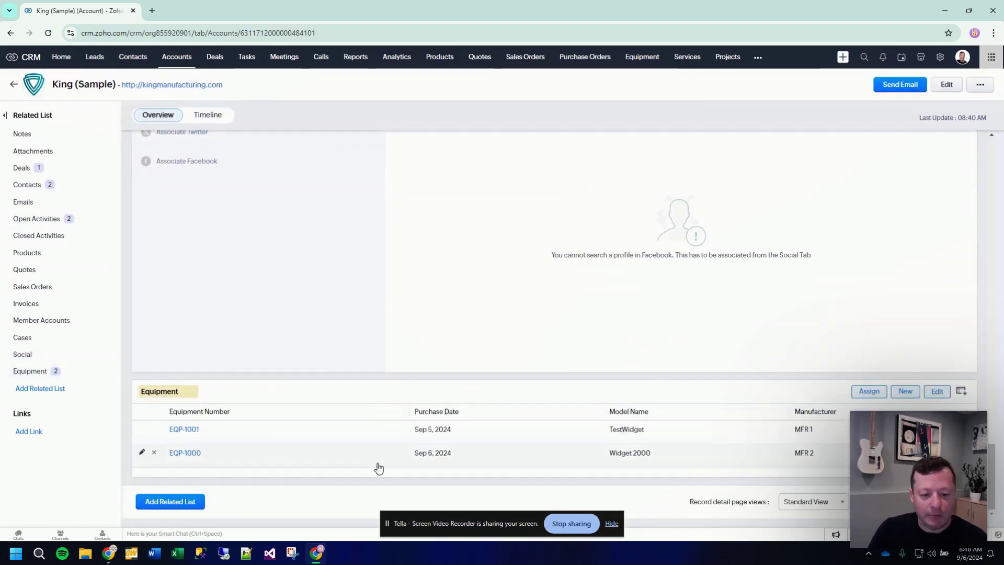